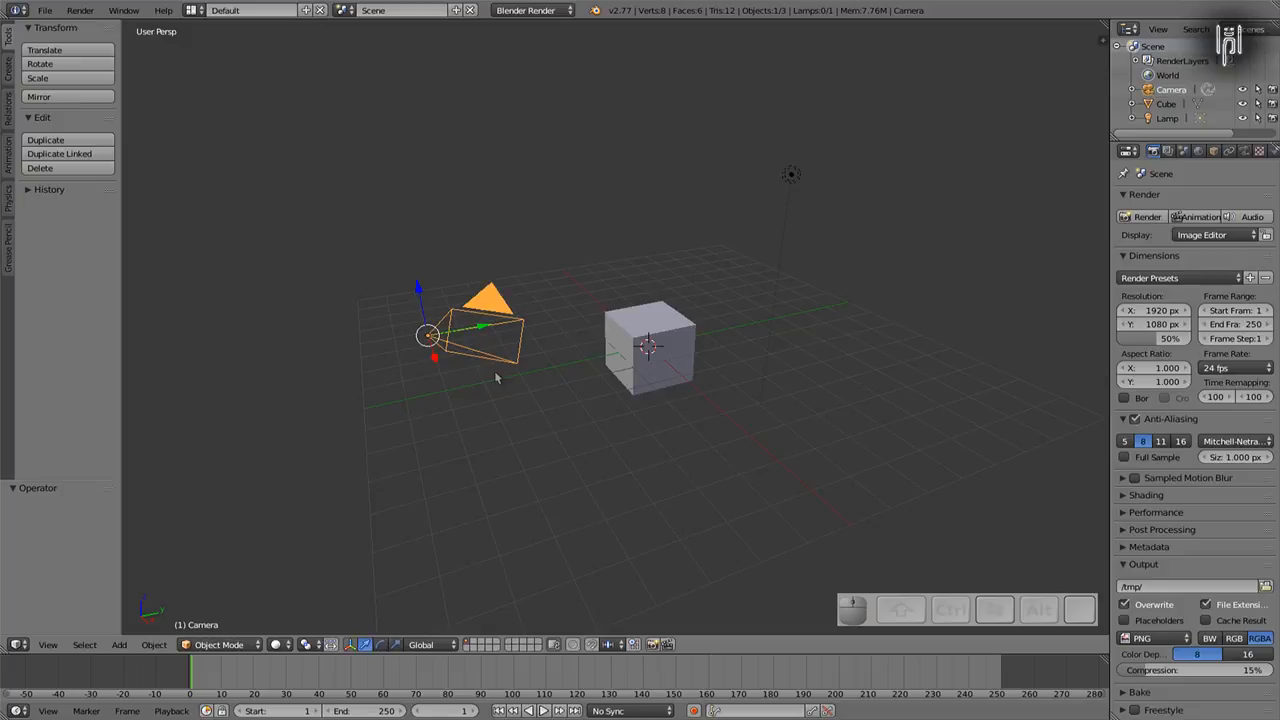
# - View the scene through the active camera
pyautogui.press('KP_0')
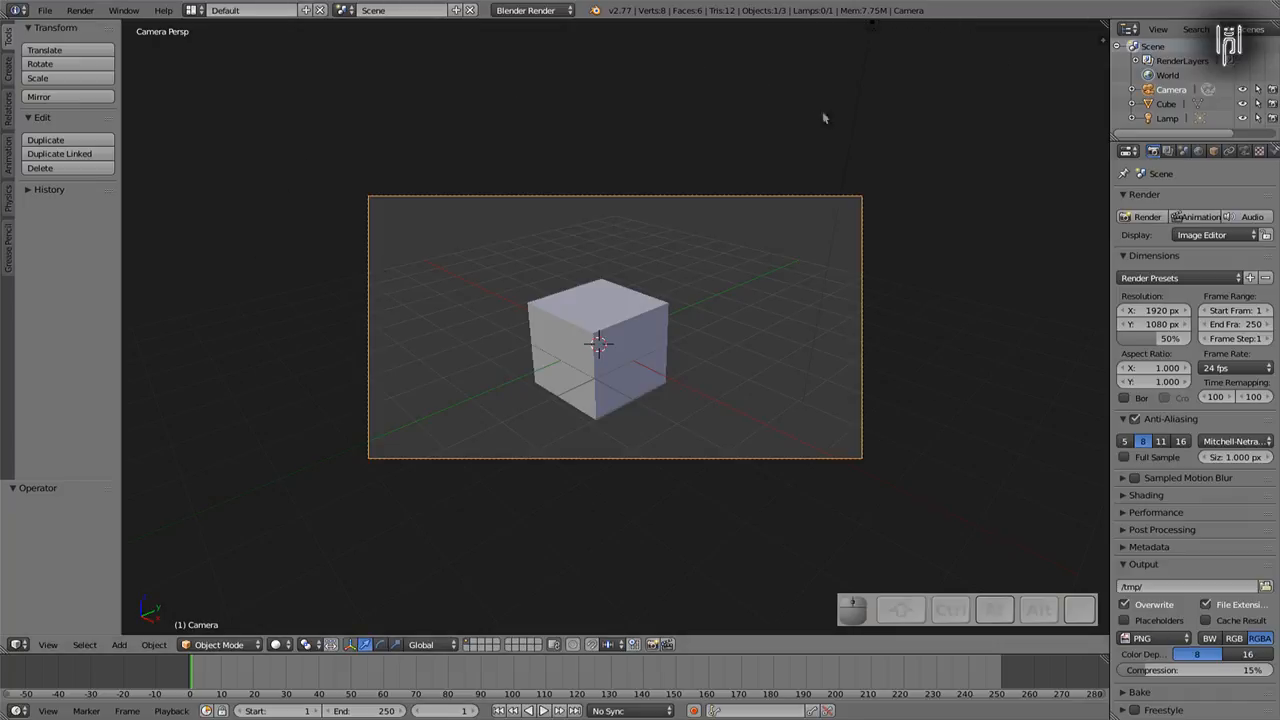
# - Look at the Video Editing screen layout and return to the Default layout
pyautogui.click(191, 10)
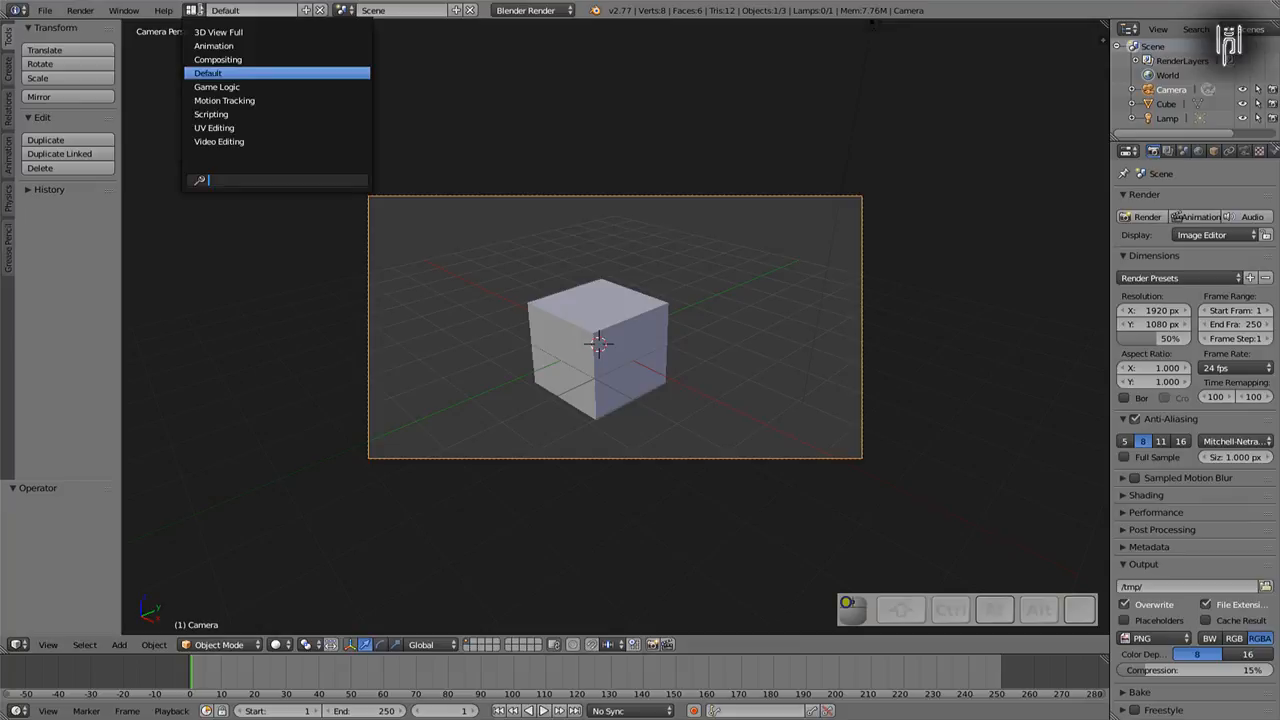
pyautogui.click(200, 142)
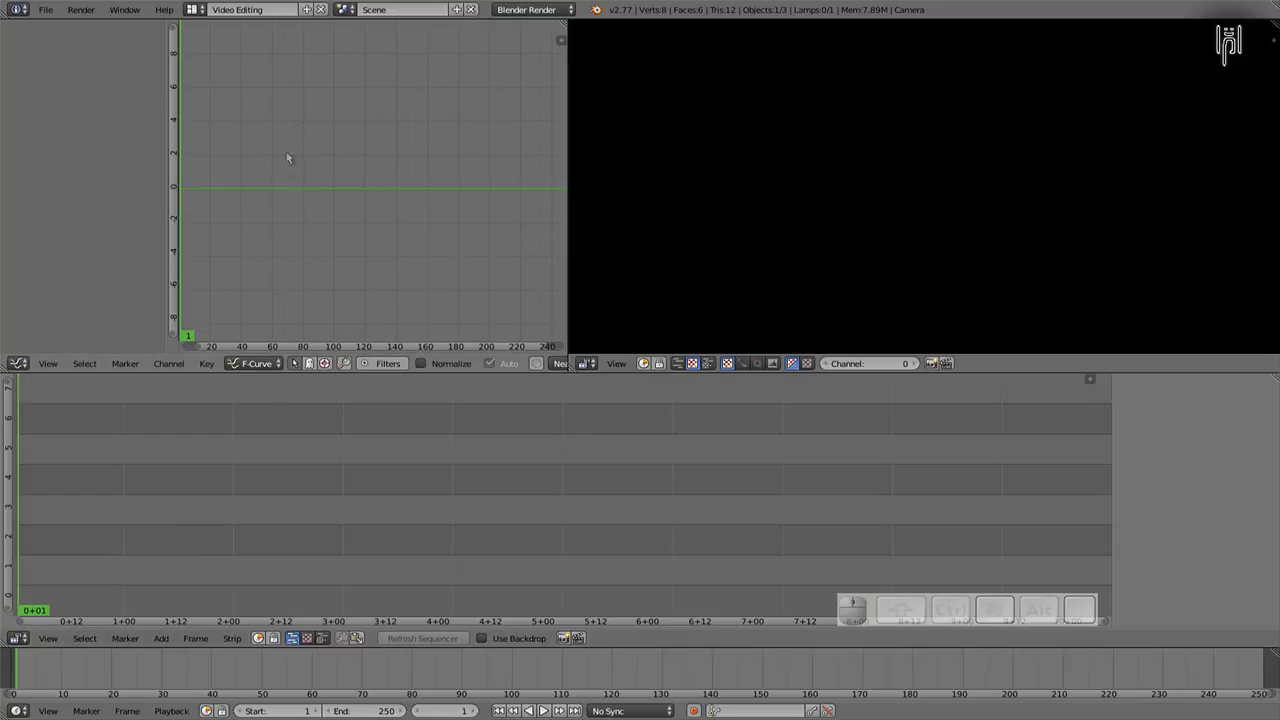
pyautogui.click(192, 9)
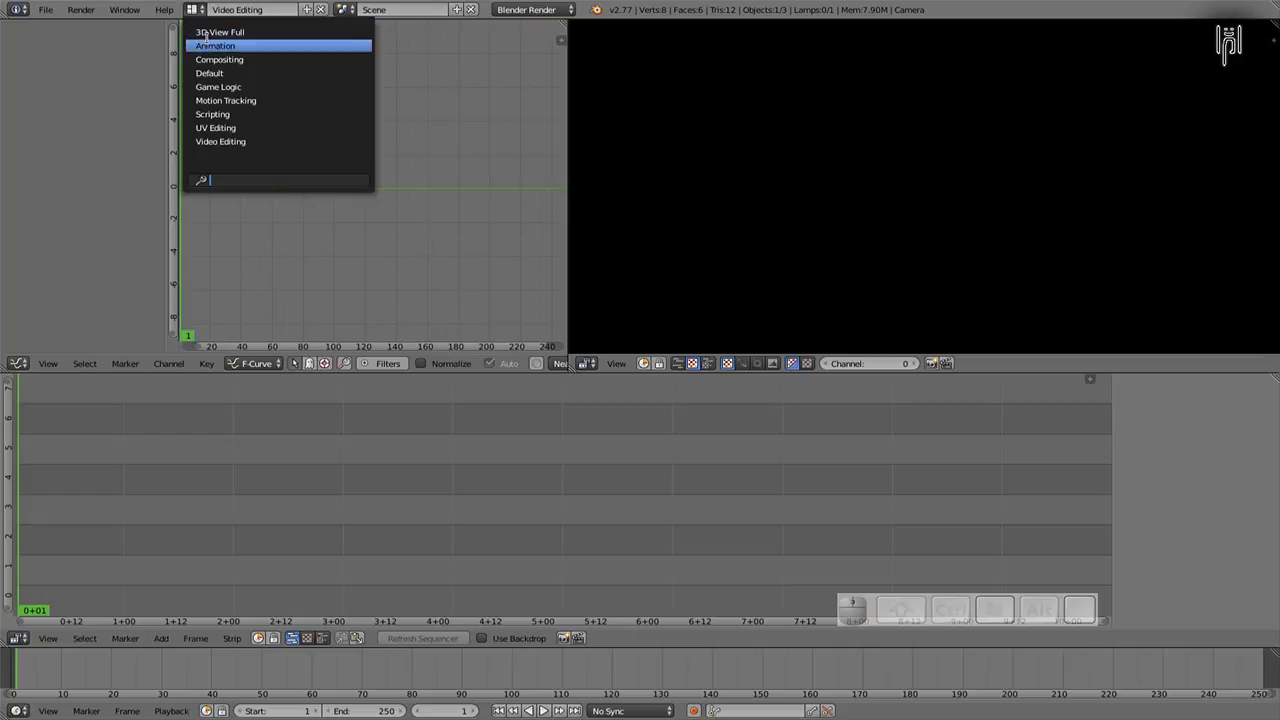
pyautogui.click(210, 73)
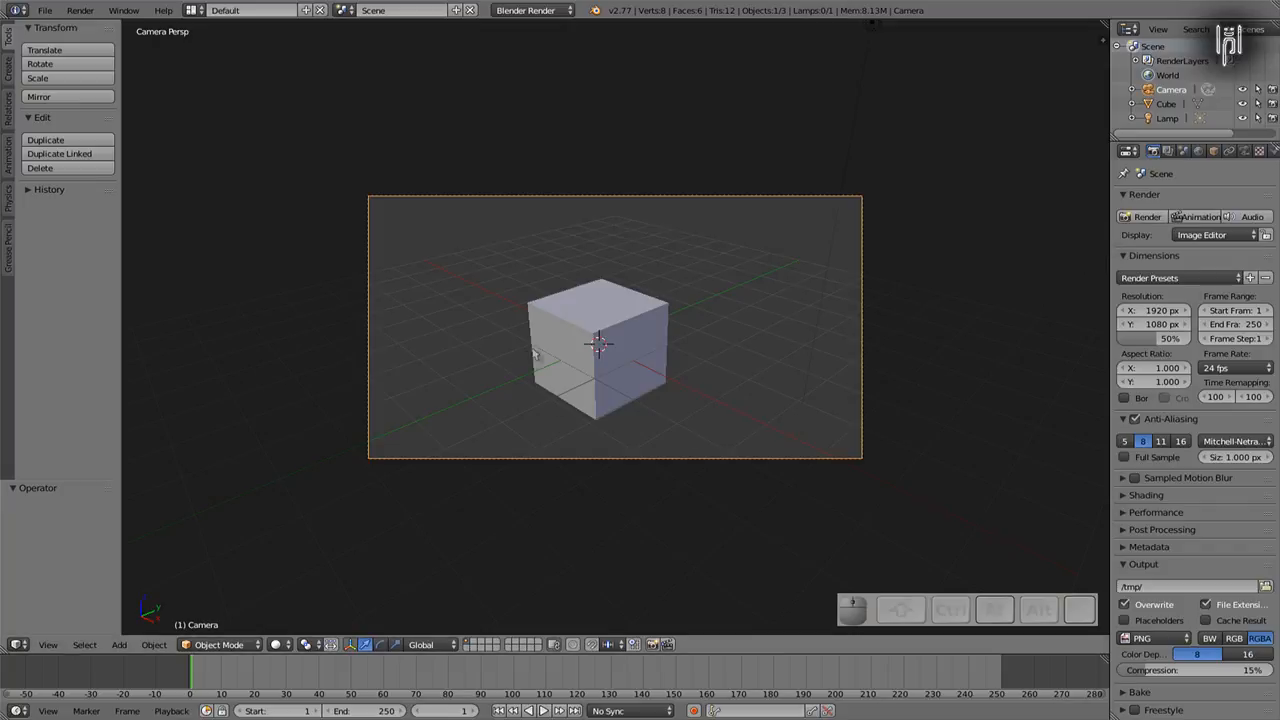
# - Select the cube and advance the current frame one at a time to frame 33
pyautogui.rightClick(552, 321)
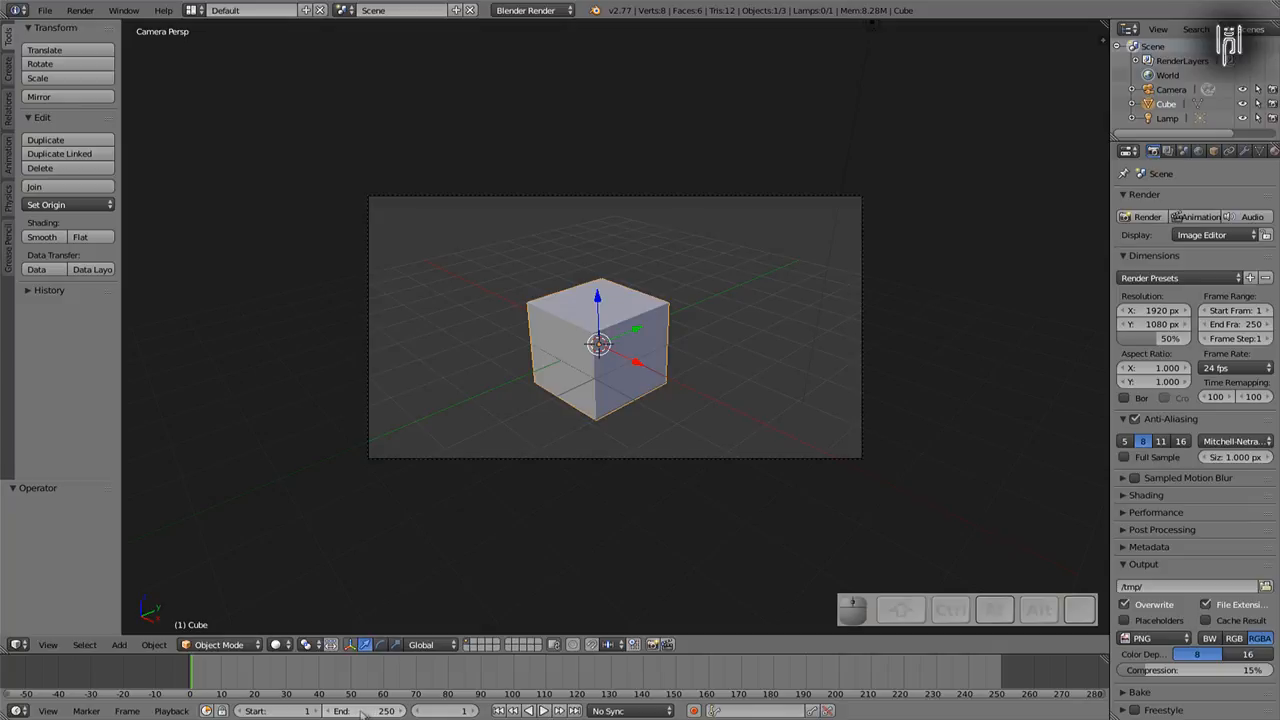
pyautogui.click(474, 711)
pyautogui.click(474, 711)
pyautogui.click(474, 711)
pyautogui.click(474, 711)
pyautogui.click(474, 711)
pyautogui.click(474, 711)
pyautogui.click(474, 711)
pyautogui.click(474, 711)
pyautogui.click(474, 711)
pyautogui.click(474, 711)
pyautogui.click(474, 711)
pyautogui.click(474, 711)
pyautogui.click(474, 711)
pyautogui.click(474, 711)
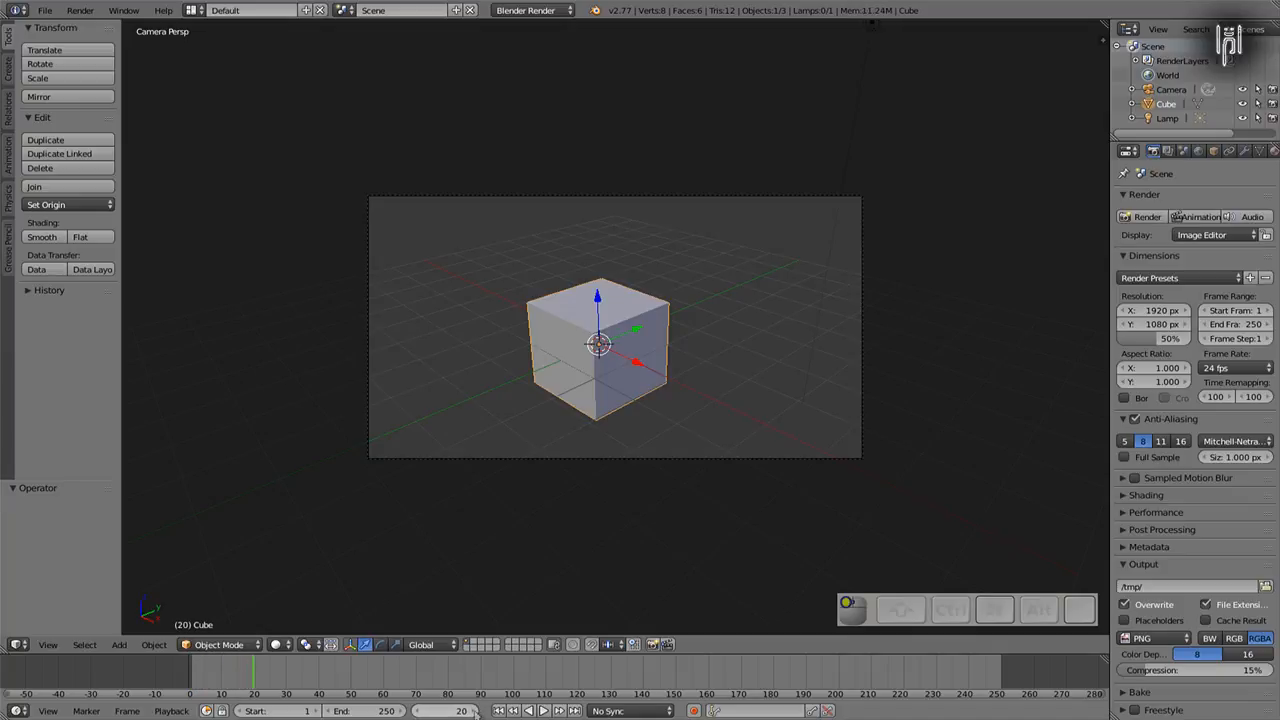
pyautogui.click(474, 711)
pyautogui.click(474, 711)
pyautogui.click(474, 711)
pyautogui.click(474, 711)
pyautogui.click(474, 711)
pyautogui.click(474, 711)
pyautogui.click(474, 711)
pyautogui.click(474, 711)
pyautogui.click(474, 711)
pyautogui.click(474, 711)
pyautogui.click(474, 711)
pyautogui.click(474, 711)
pyautogui.click(474, 711)
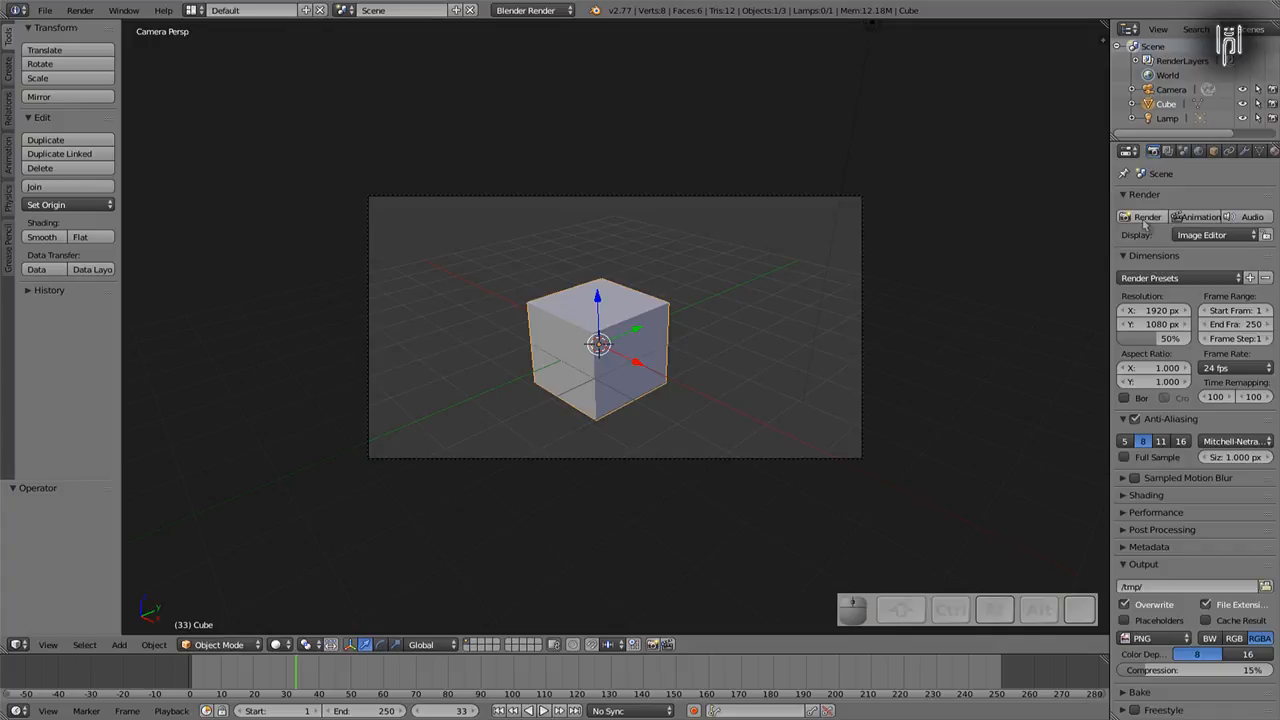
# - Start rendering the animation, abort the render partway and return to the 3D view
pyautogui.click(1198, 220)
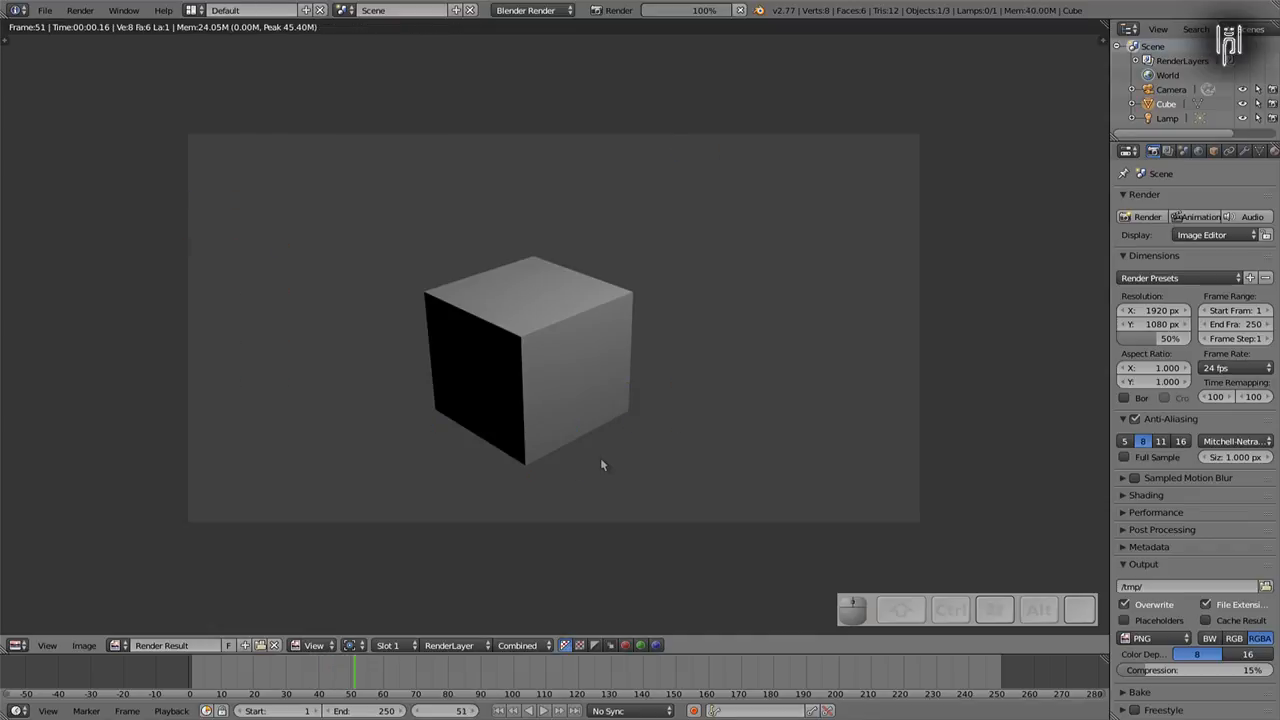
pyautogui.press('Escape')
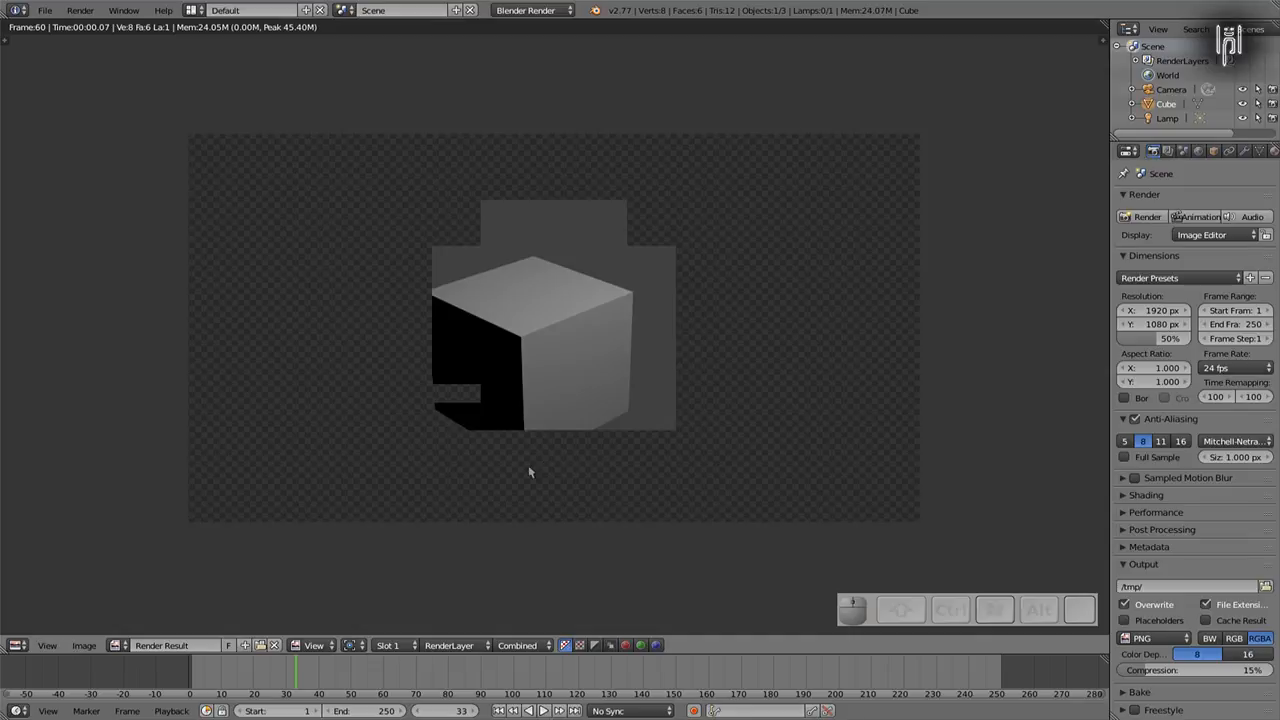
pyautogui.press('Escape')
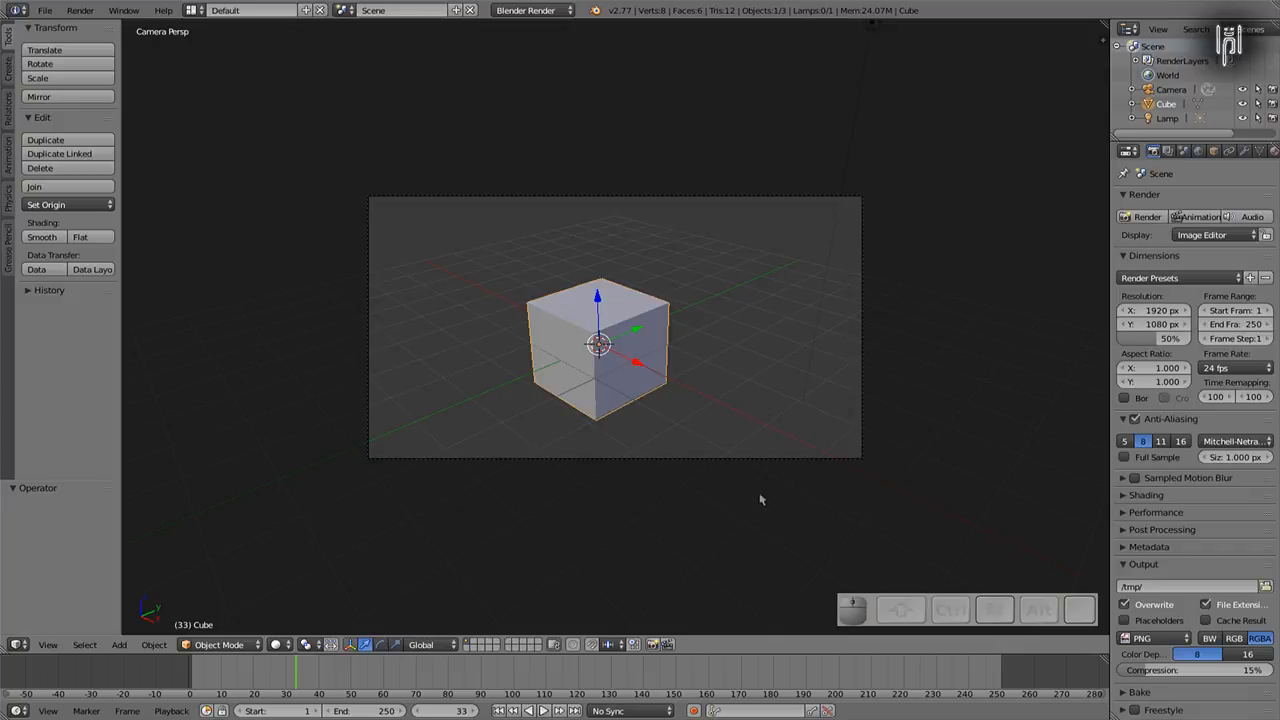
# - Play the animation briefly in the viewport and pause it
pyautogui.click(543, 711)
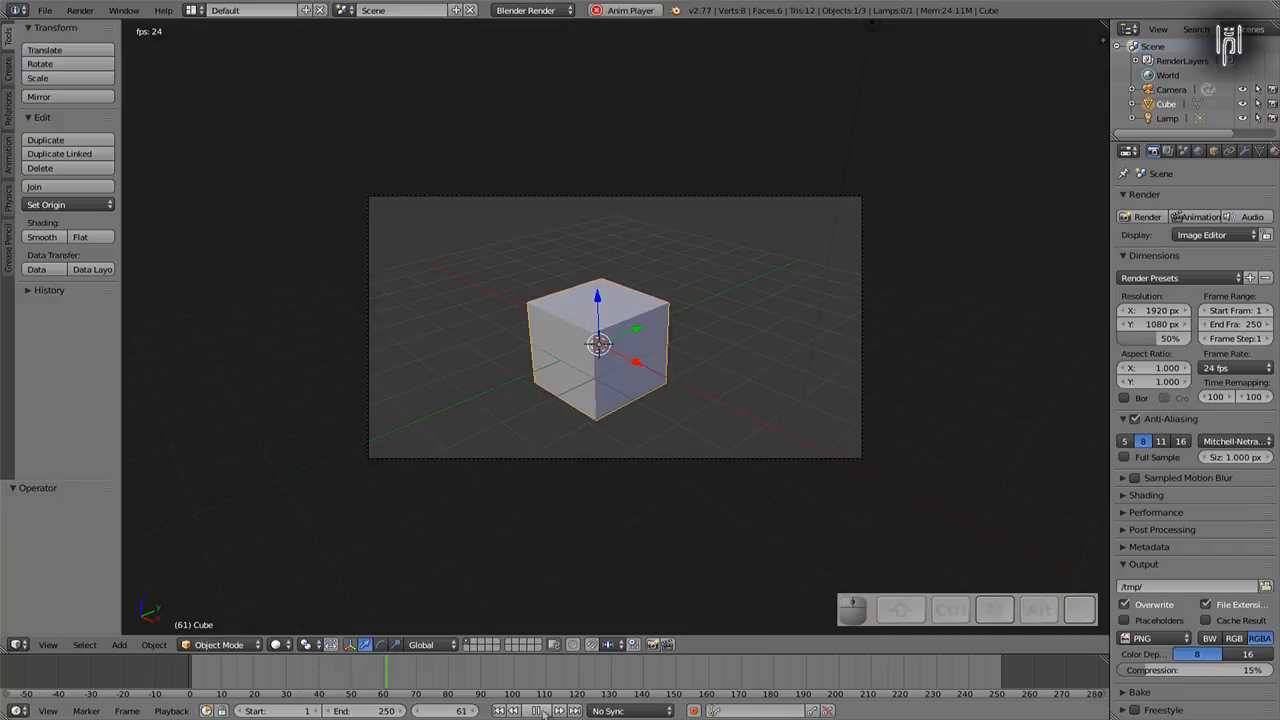
pyautogui.click(537, 711)
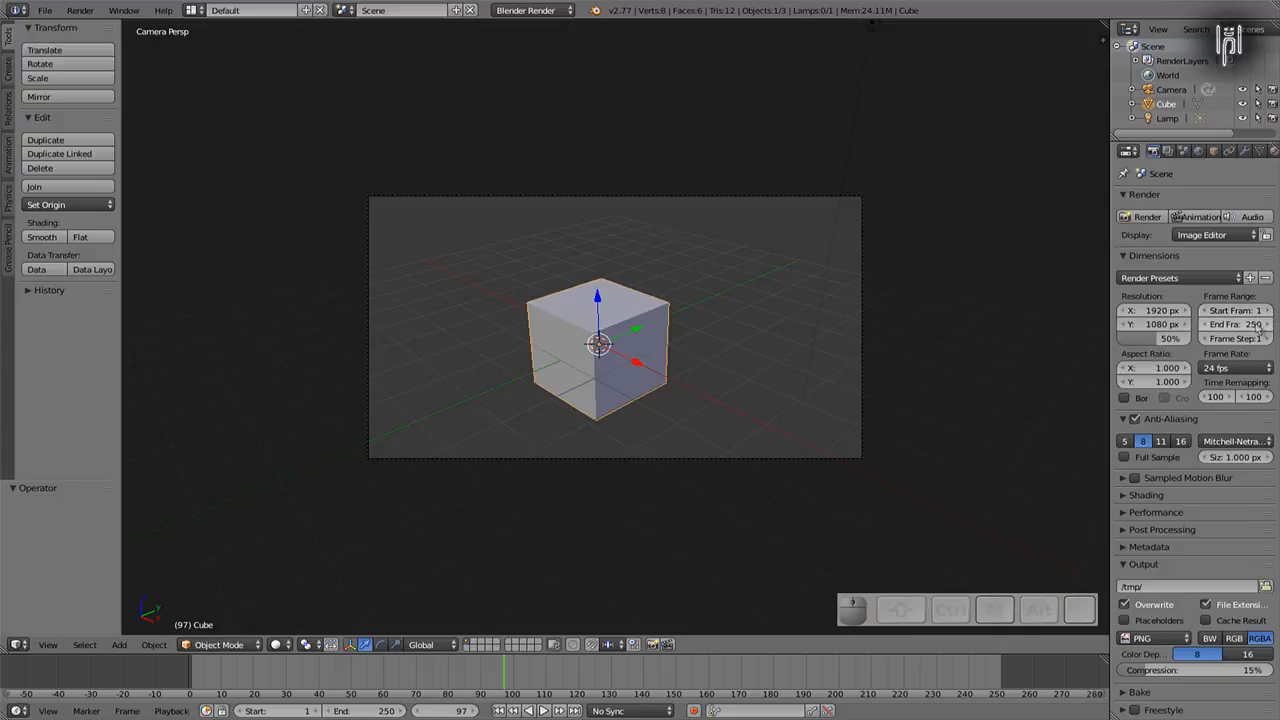
# - Set the end frame of the animation's frame range to 100
pyautogui.click(1246, 325)
pyautogui.write('100')
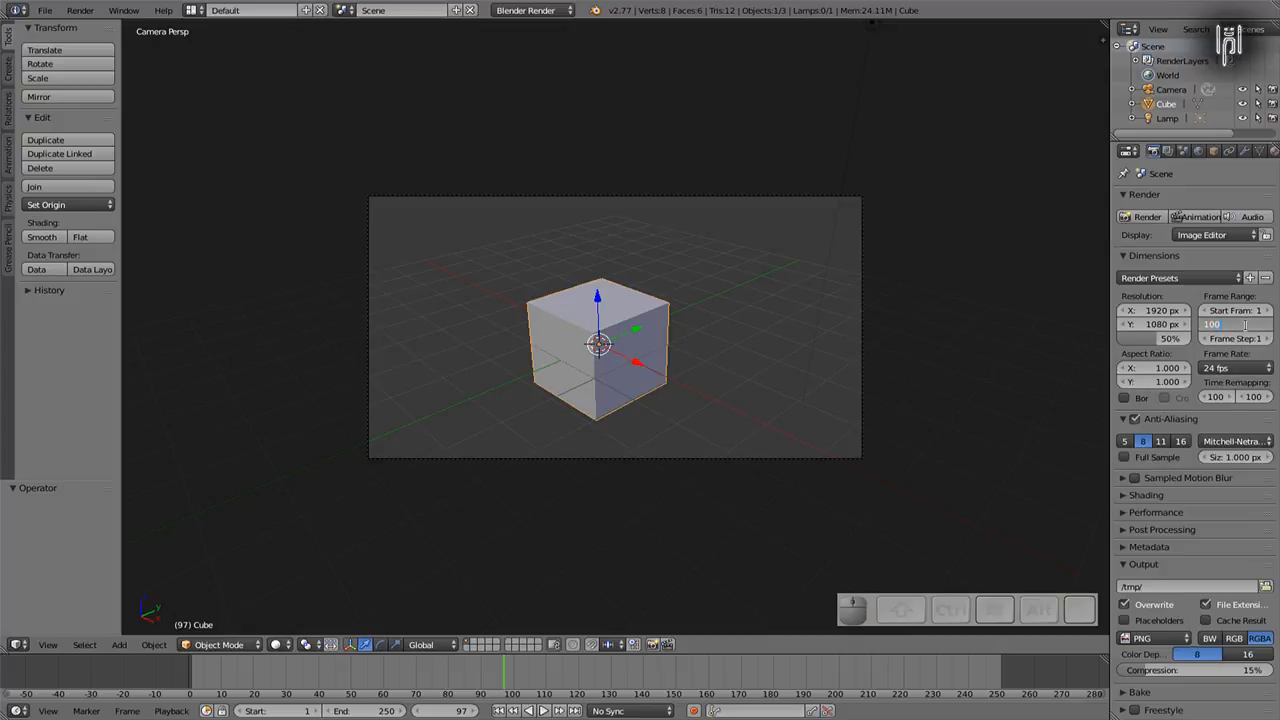
pyautogui.press('Return')
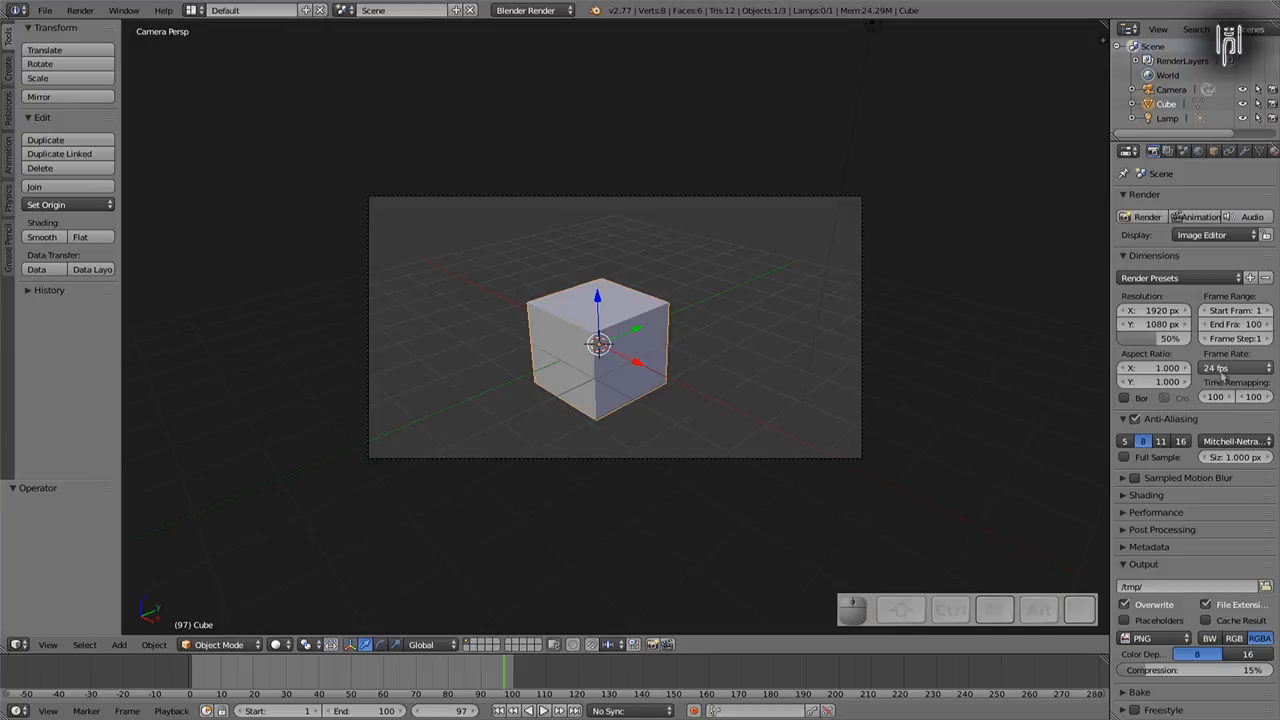
# - Choose 24 fps as the frame rate and set the end frame of the animation to 50
pyautogui.click(1220, 370)
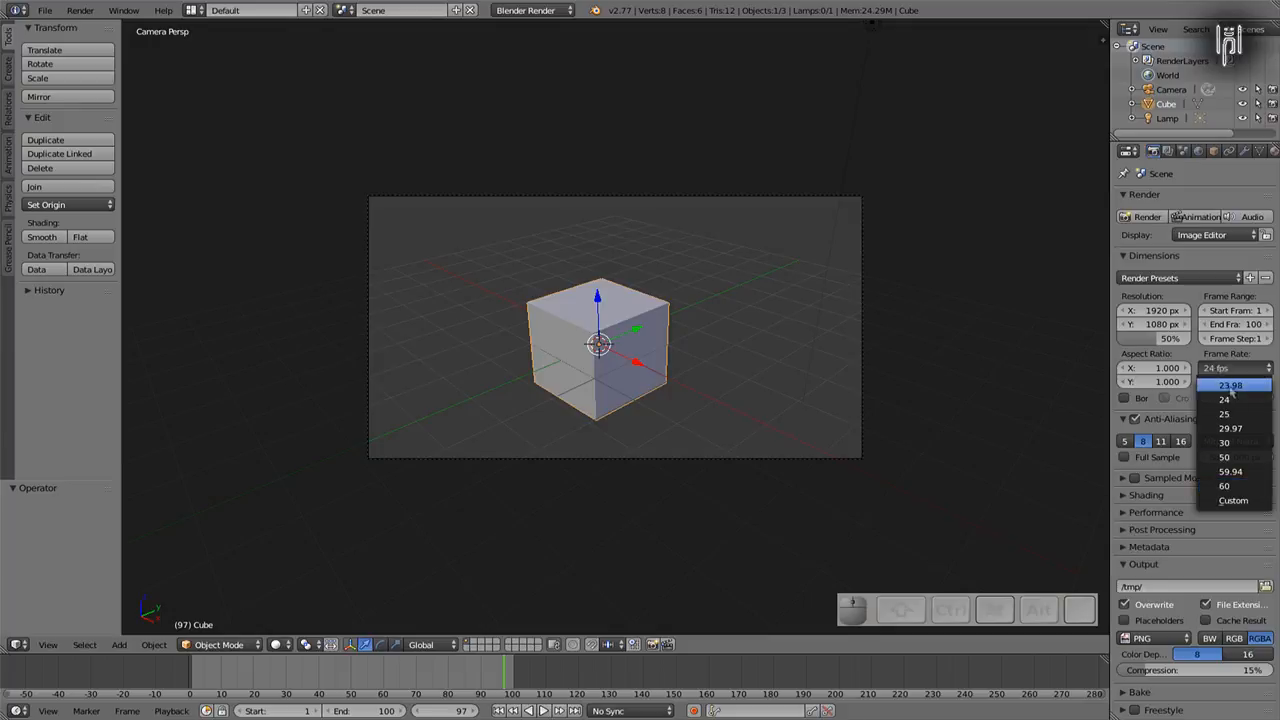
pyautogui.click(1233, 398)
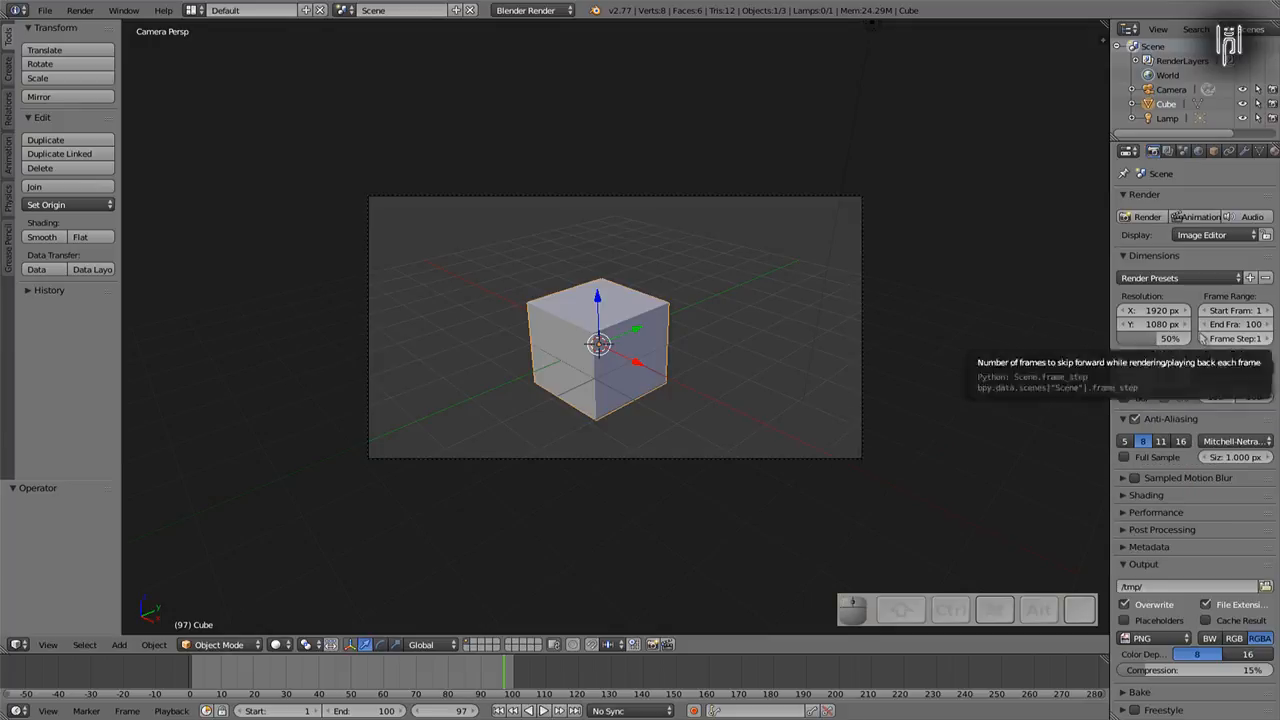
pyautogui.click(1252, 325)
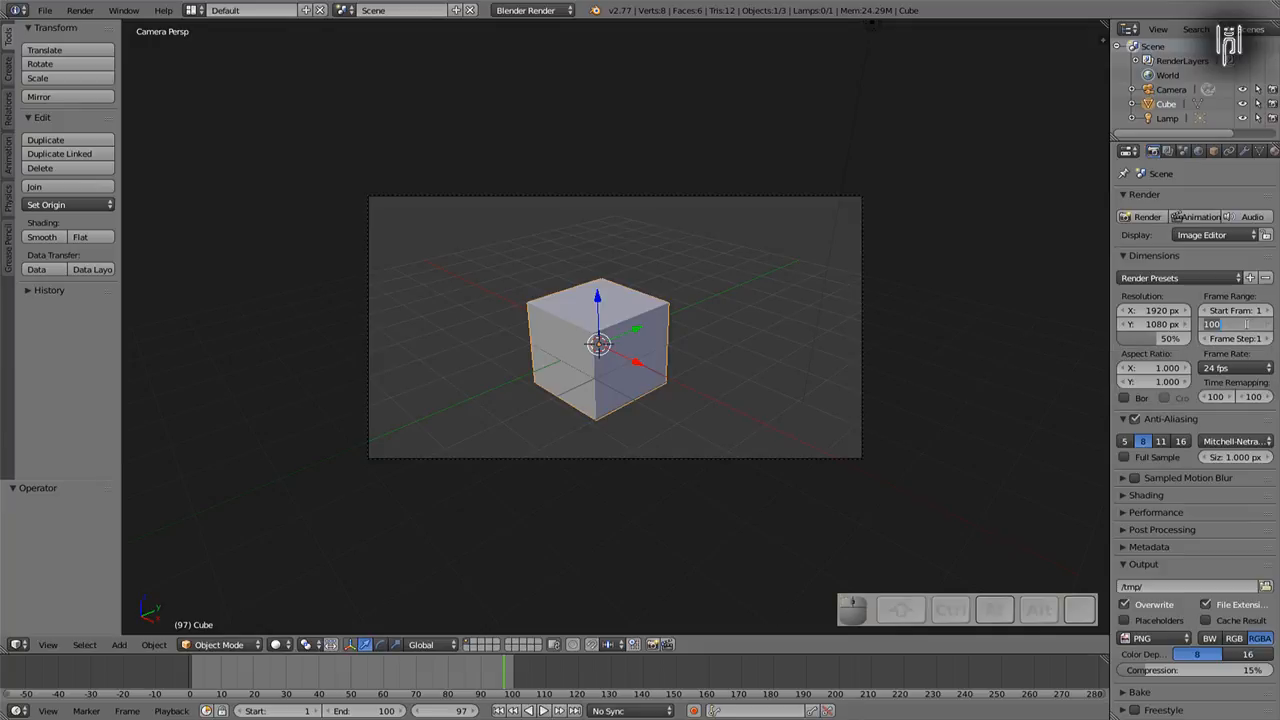
pyautogui.write('50')
pyautogui.press('Return')
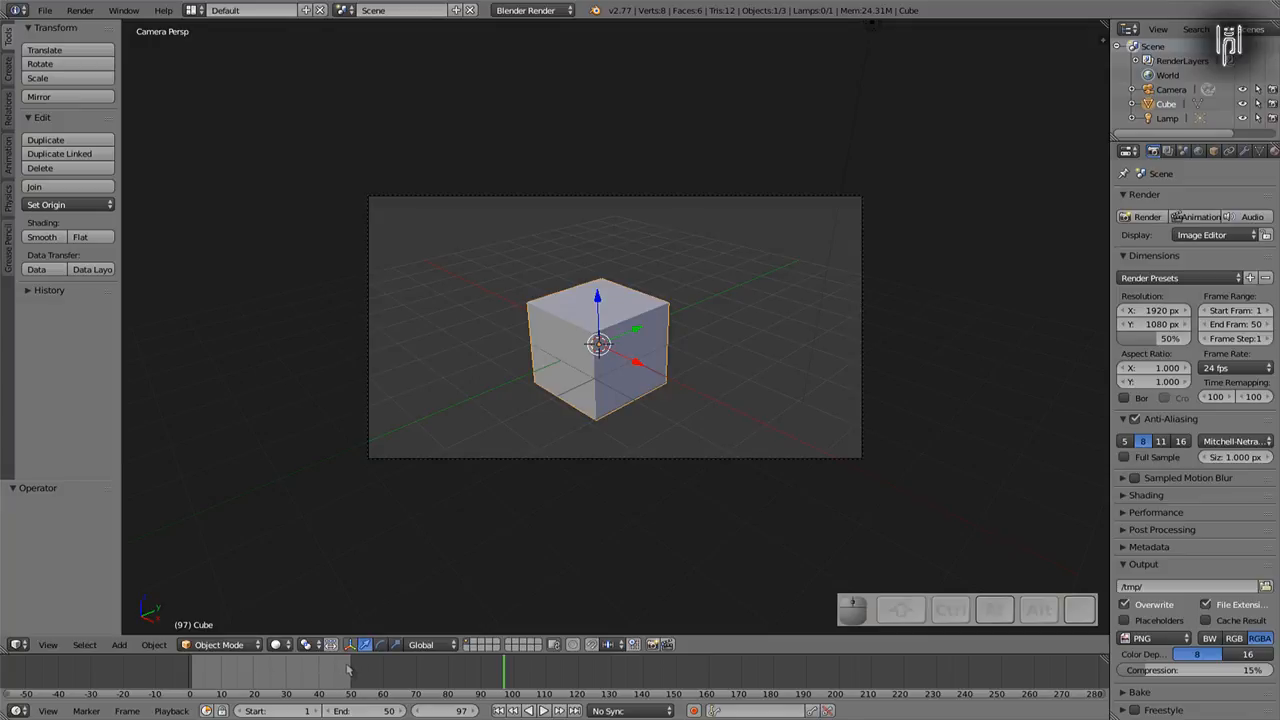
# - Move the current frame back through the timeline to frame 1
pyautogui.press('shift')
pyautogui.hotkey('shift', 'Left')
pyautogui.keyDown('shift'); pyautogui.moveTo(268, 680); pyautogui.dragTo(350, 675); pyautogui.keyUp('shift')
pyautogui.press('Left')
pyautogui.press('Left')
pyautogui.press('Left')
pyautogui.press('Left')
pyautogui.press('Left')
pyautogui.press('Left')
pyautogui.press('Left')
pyautogui.press('Left')
pyautogui.press('Left')
pyautogui.press('Left')
pyautogui.press('Left')
pyautogui.press('Left')
pyautogui.press('Left')
pyautogui.press('Right')
pyautogui.press('Right')
pyautogui.press('Right')
pyautogui.press('Right')
pyautogui.press('Left')
pyautogui.press('Left')
pyautogui.press('Left')
pyautogui.press('Left')
pyautogui.press('Left')
pyautogui.press('Left')
pyautogui.press('Left')
pyautogui.press('Left')
pyautogui.press('Left')
pyautogui.press('Left')
pyautogui.press('Left')
pyautogui.press('Left')
pyautogui.press('Left')
pyautogui.press('Left')
pyautogui.press('Left')
pyautogui.press('Left')
pyautogui.press('Left')
pyautogui.press('Left')
pyautogui.press('Left')
pyautogui.press('Left')
pyautogui.press('Left')
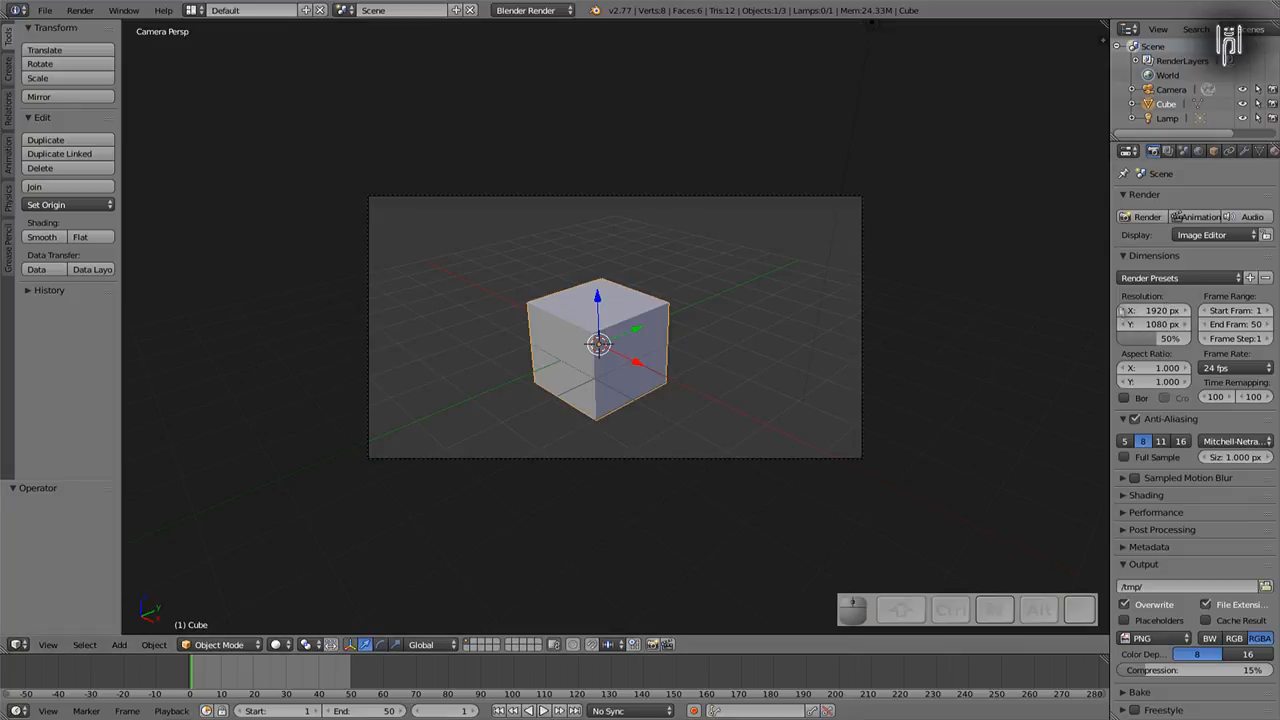
# - Set the render resolution percentage to 100%
pyautogui.click(1168, 342)
pyautogui.moveTo(1168, 342); pyautogui.dragTo(1206, 342)
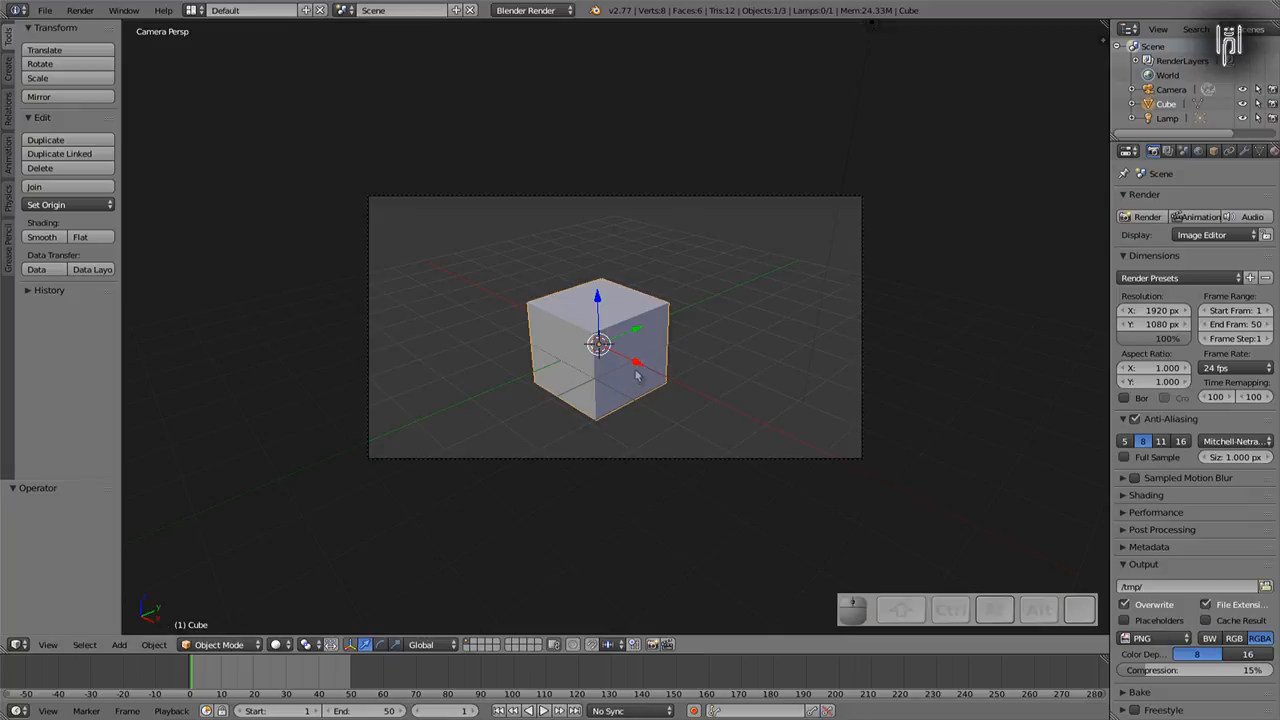
# - Move the cube -8 units along the X axis, snapping to whole increments
pyautogui.moveTo(637, 366); pyautogui.dragTo(452, 309)
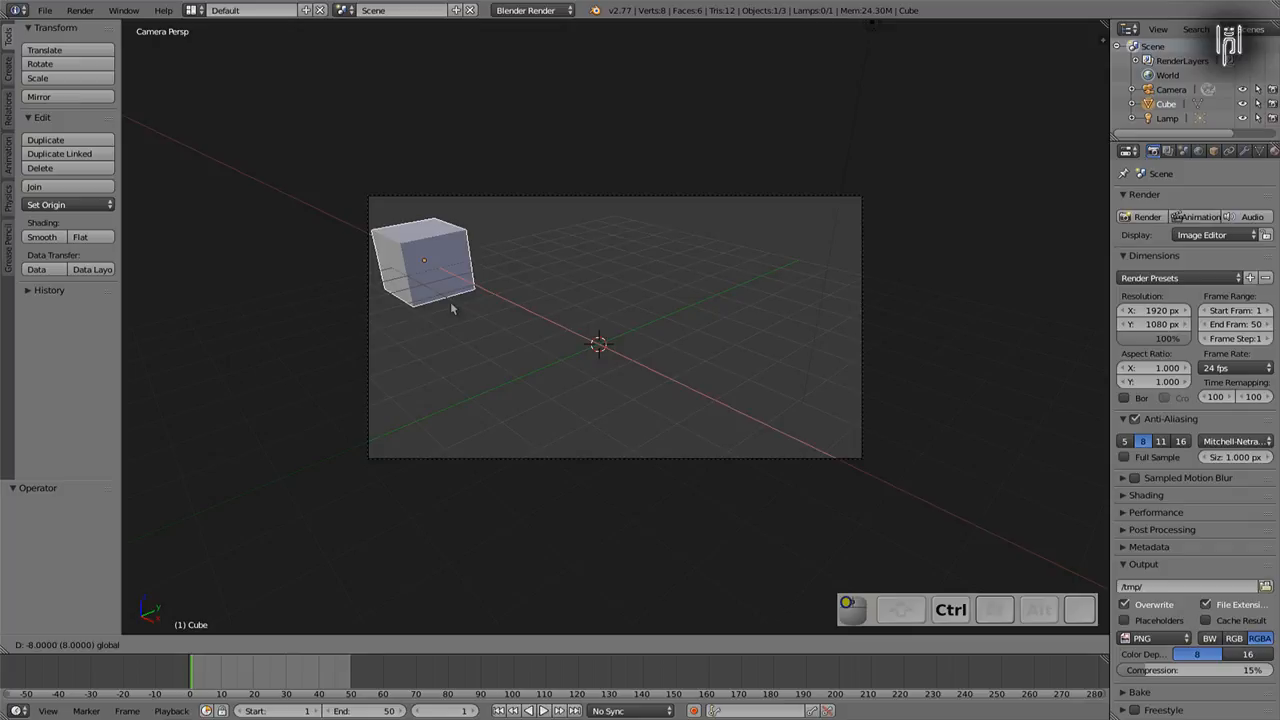
pyautogui.click(447, 301)
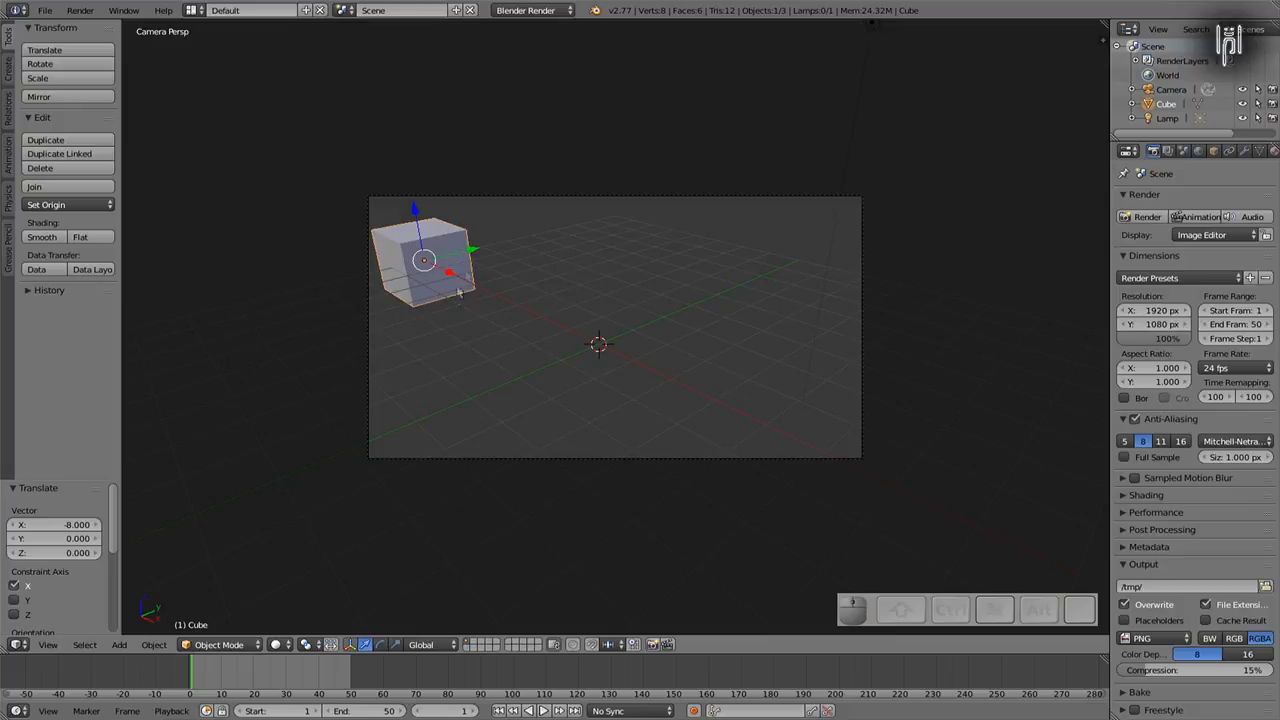
# - Step forward through the first few frames to check the cube's position and return to frame 1
pyautogui.press('Right')
pyautogui.press('Right')
pyautogui.press('Right')
pyautogui.press('Right')
pyautogui.press('Right')
pyautogui.press('Right')
pyautogui.press('Right')
pyautogui.press('Right')
pyautogui.hotkey('shift', 'Left')
# - Insert a Location keyframe for the cube at frame 1
pyautogui.press('i')
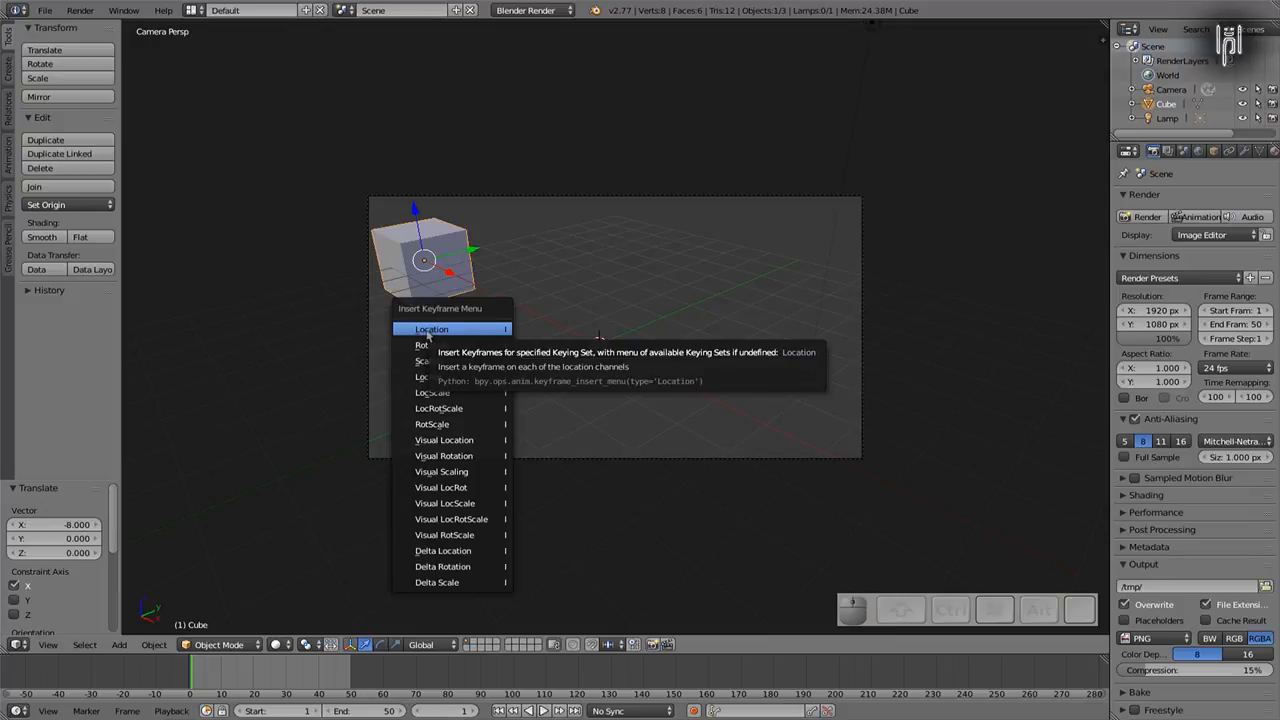
pyautogui.click(429, 336)
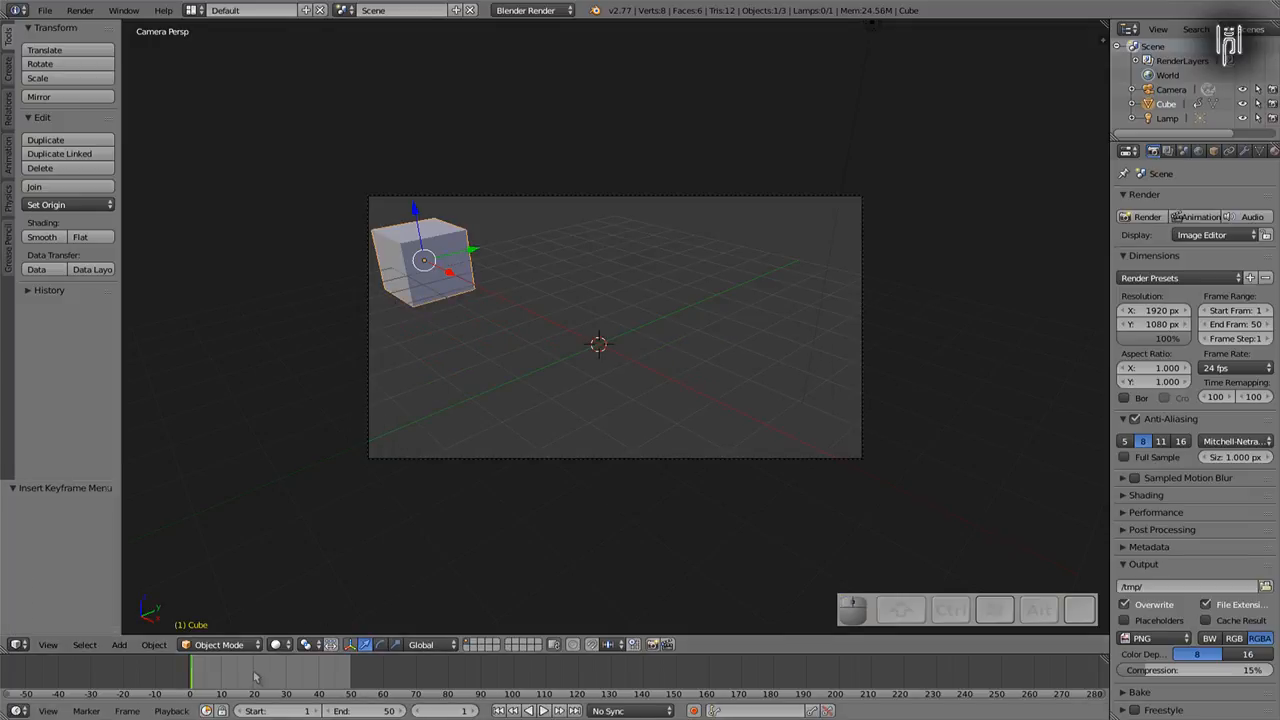
# - Advance the current frame to frame 25
pyautogui.press('Right')
pyautogui.press('Right')
pyautogui.press('Right')
pyautogui.press('Right')
pyautogui.press('Right')
pyautogui.press('Right')
pyautogui.press('Right')
pyautogui.press('Right')
pyautogui.press('Right')
pyautogui.press('Right')
pyautogui.press('Right')
pyautogui.press('Right')
pyautogui.press('Right')
pyautogui.press('Right')
pyautogui.press('Right')
pyautogui.press('Right')
pyautogui.press('Right')
pyautogui.press('Right')
pyautogui.press('Right')
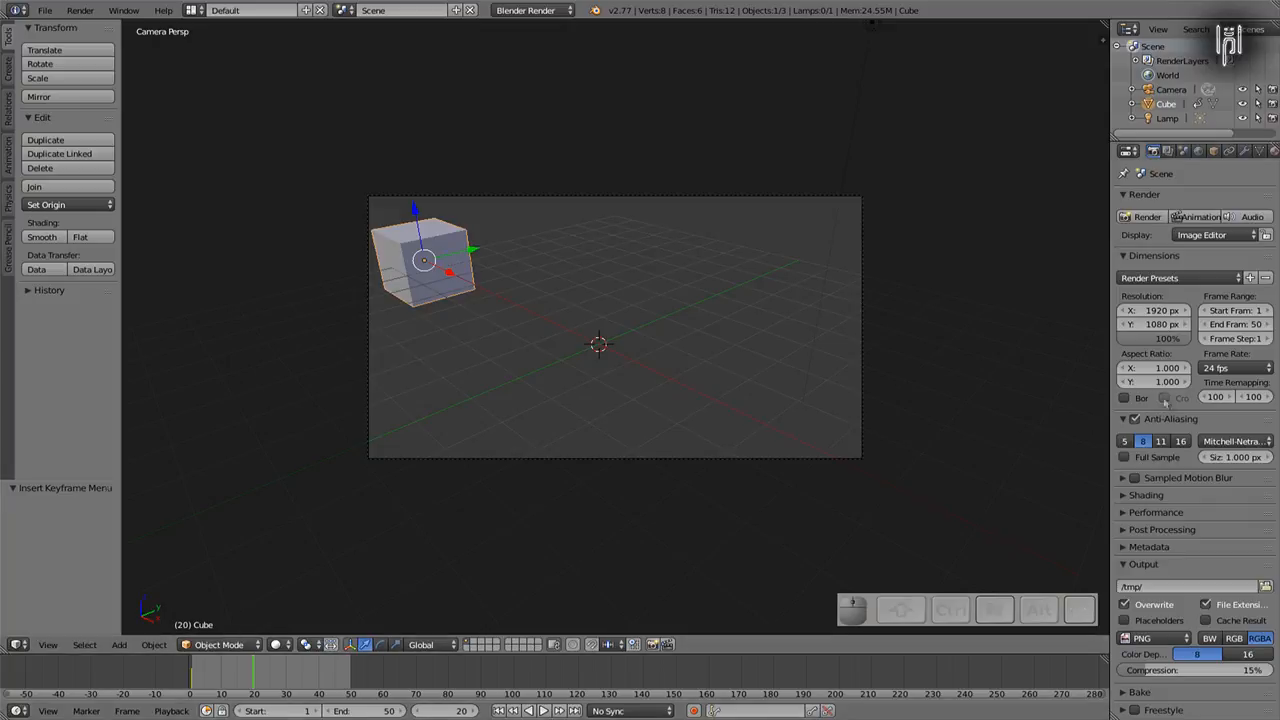
pyautogui.press('Right')
pyautogui.press('Right')
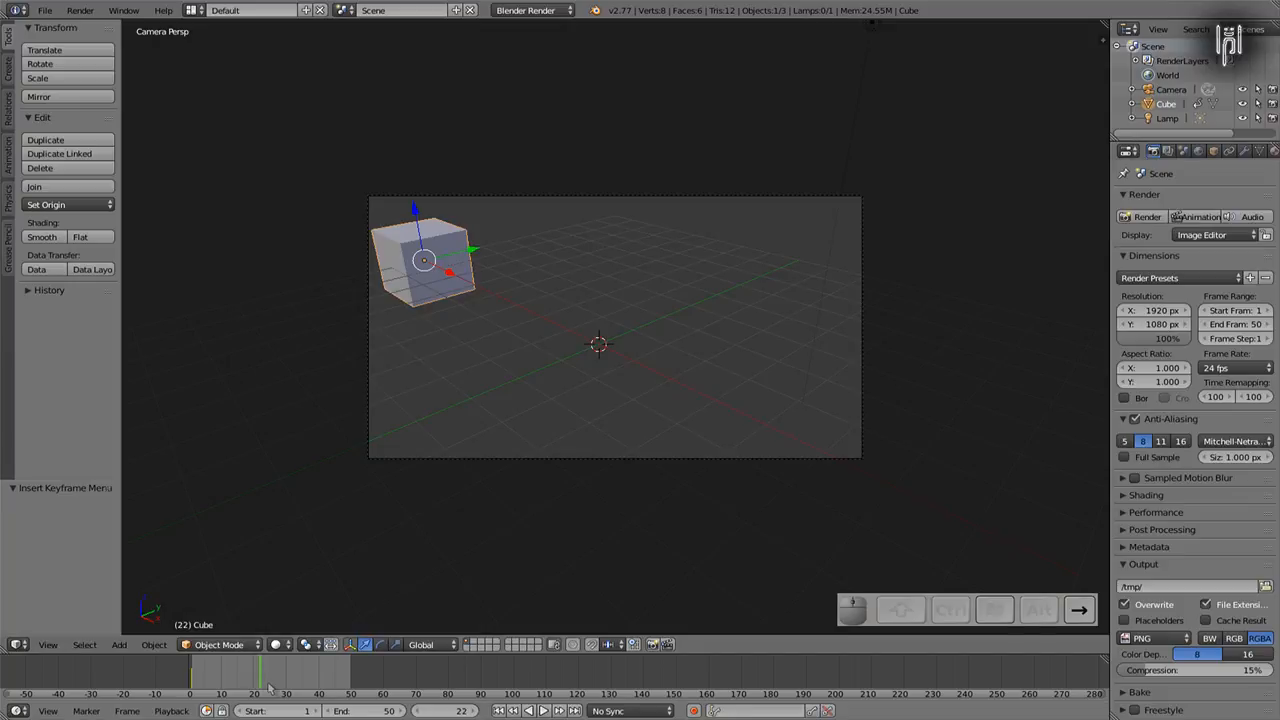
pyautogui.press('Right')
pyautogui.press('Right')
pyautogui.press('Right')
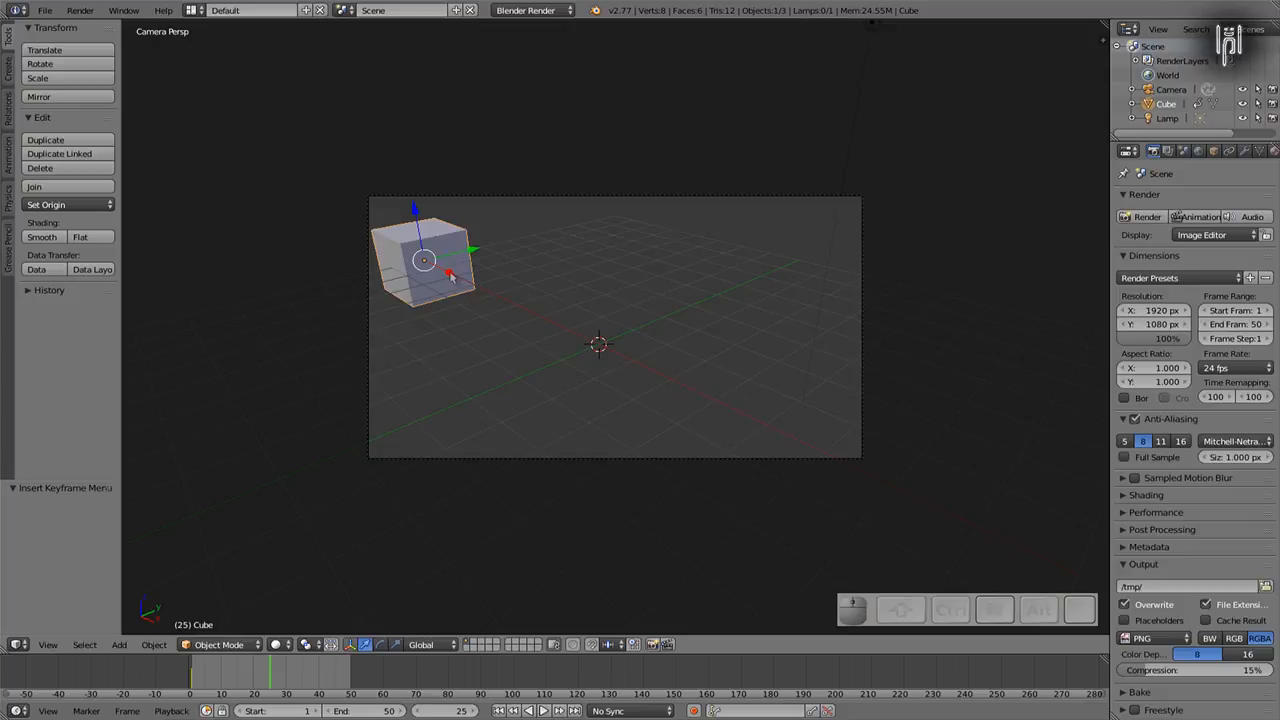
# - Move the cube 8 units along X at frame 25 without keying it, and step between frames 24 and 25 to test the change
pyautogui.keyDown('ctrl'); pyautogui.moveTo(450, 277); pyautogui.dragTo(616, 360); pyautogui.keyUp('ctrl')
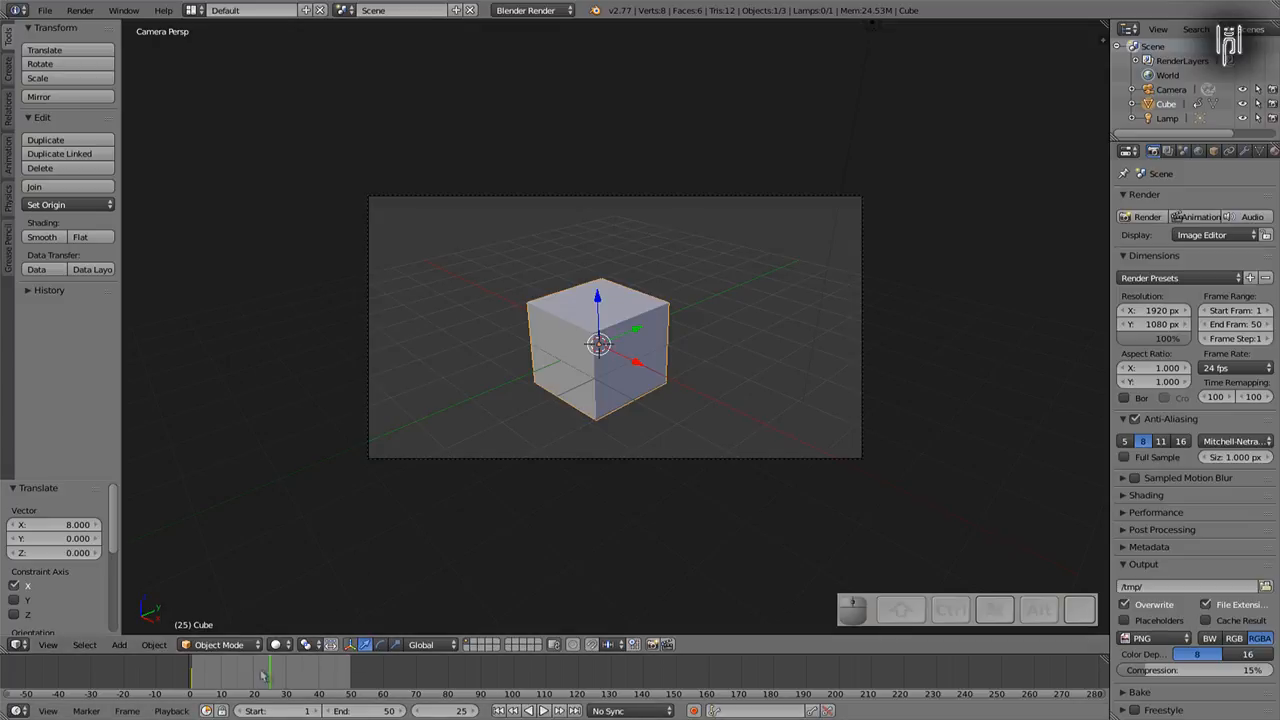
pyautogui.press('Left')
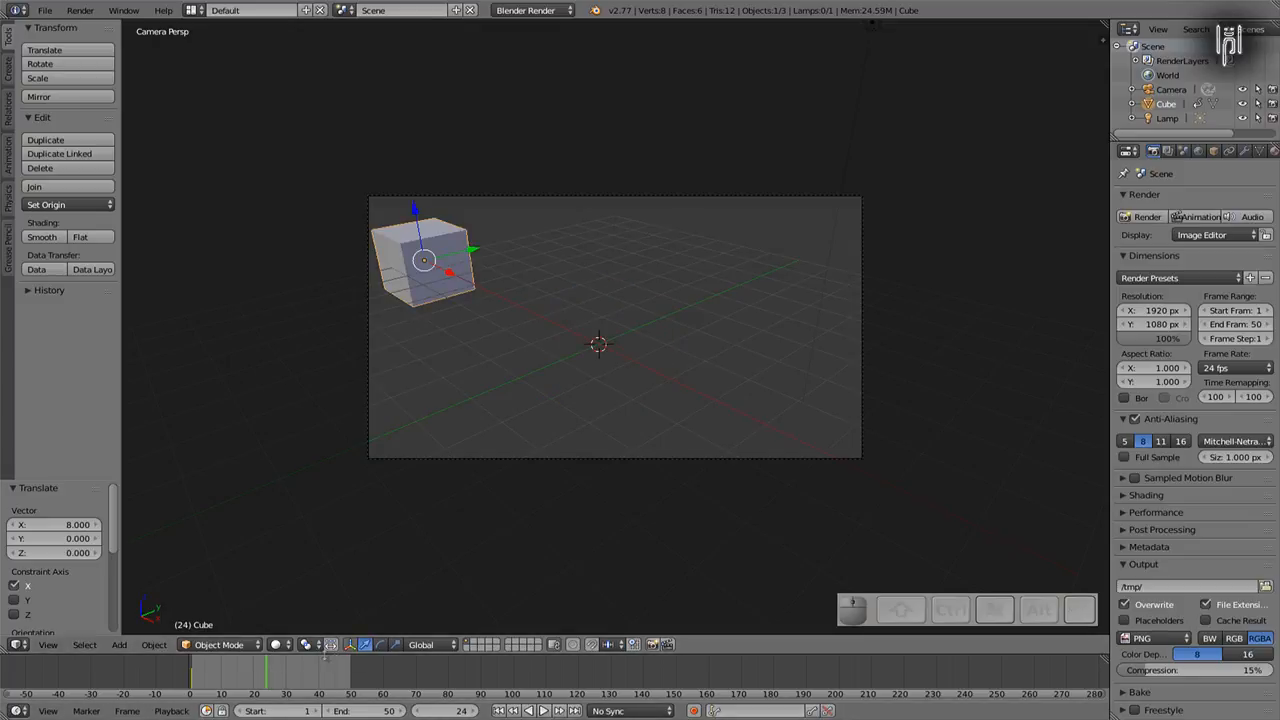
pyautogui.press('Right')
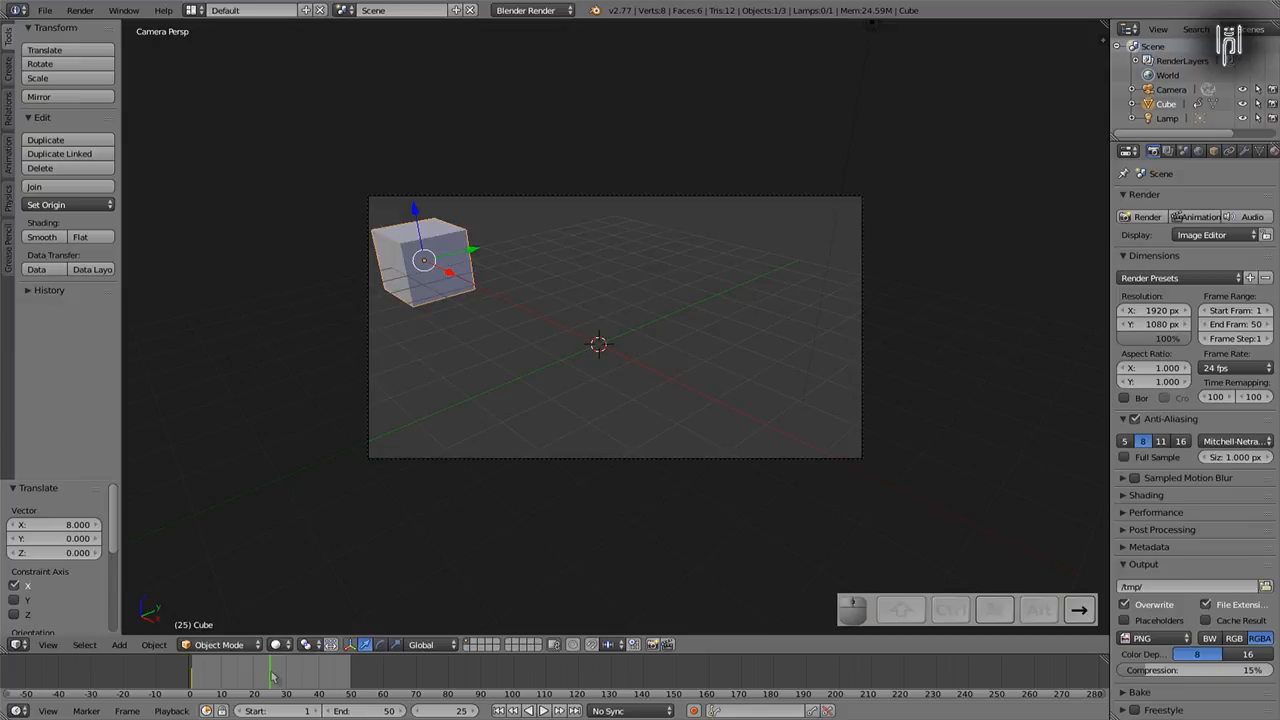
pyautogui.press('Left')
pyautogui.press('Right')
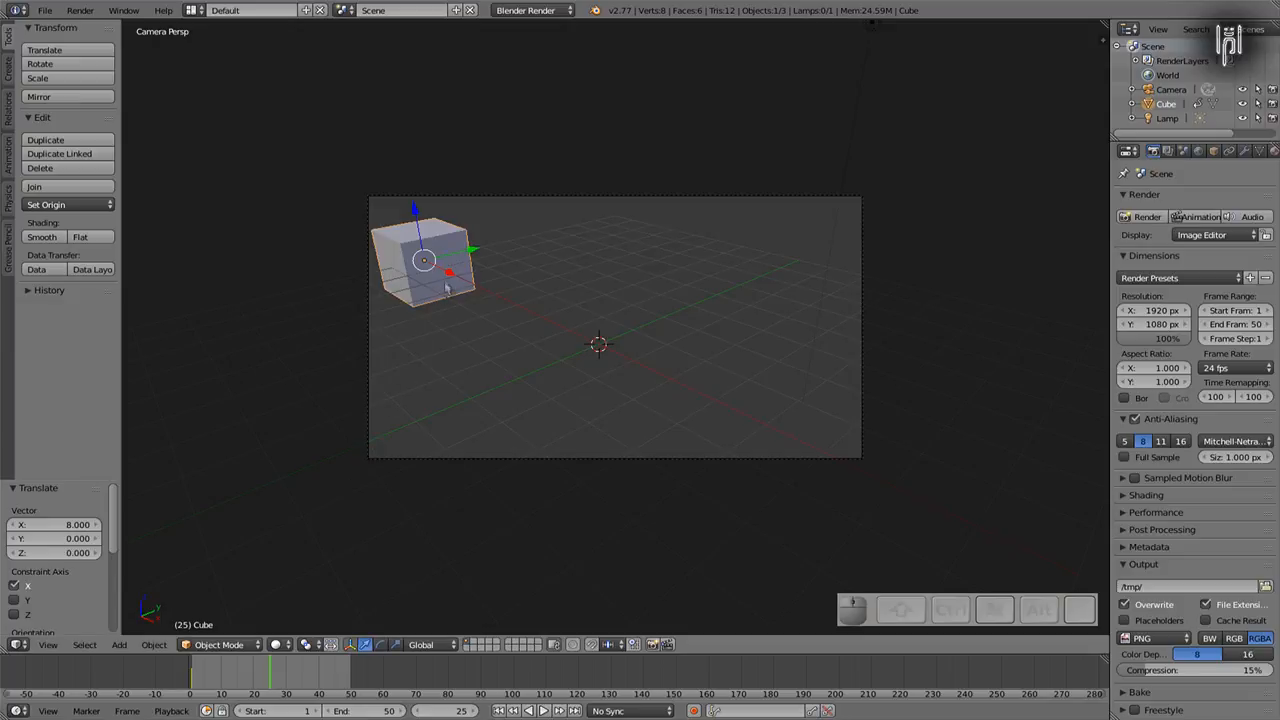
# - Move the cube 8 units along the X axis at frame 25 and insert a Location keyframe there
pyautogui.moveTo(449, 277); pyautogui.dragTo(617, 350)
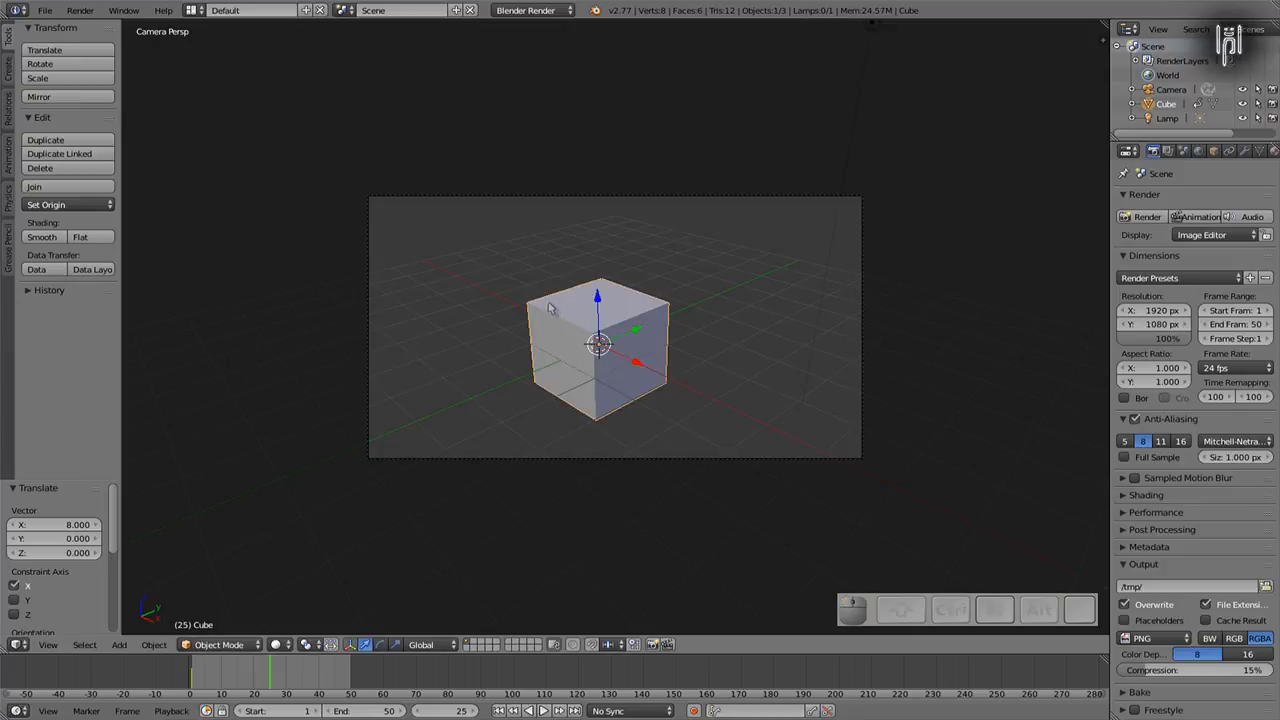
pyautogui.press('i')
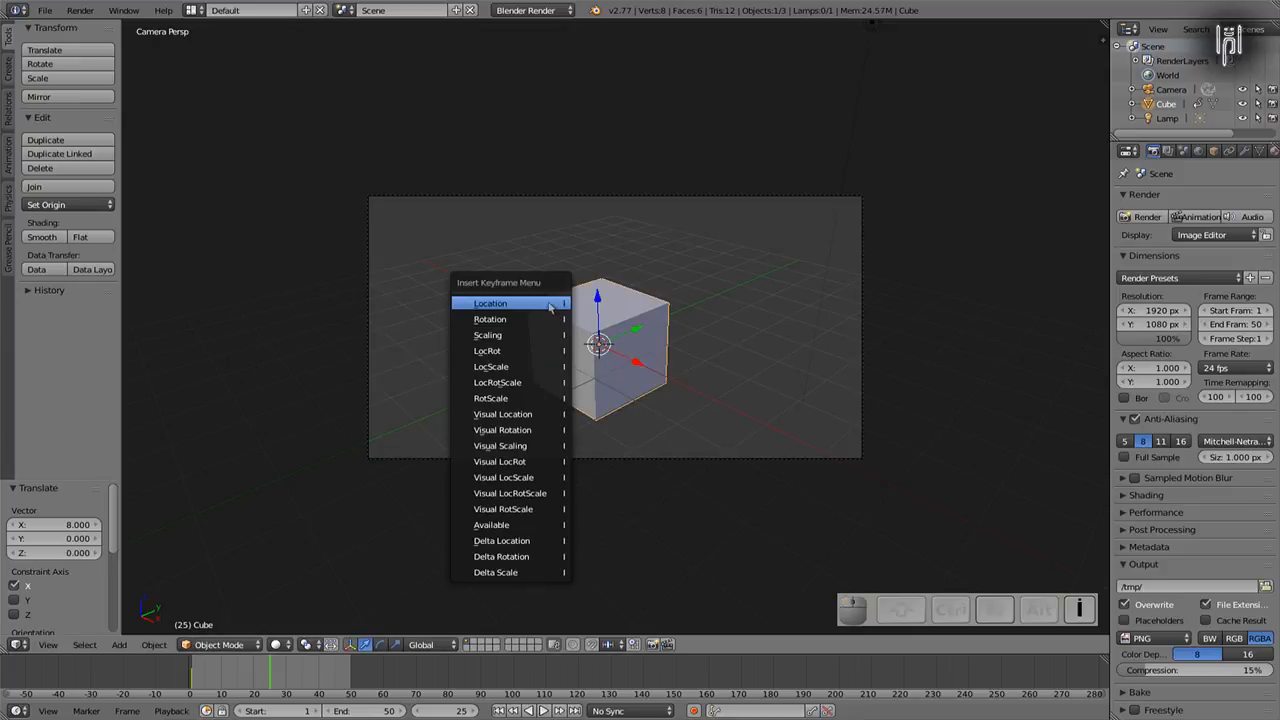
pyautogui.click(491, 306)
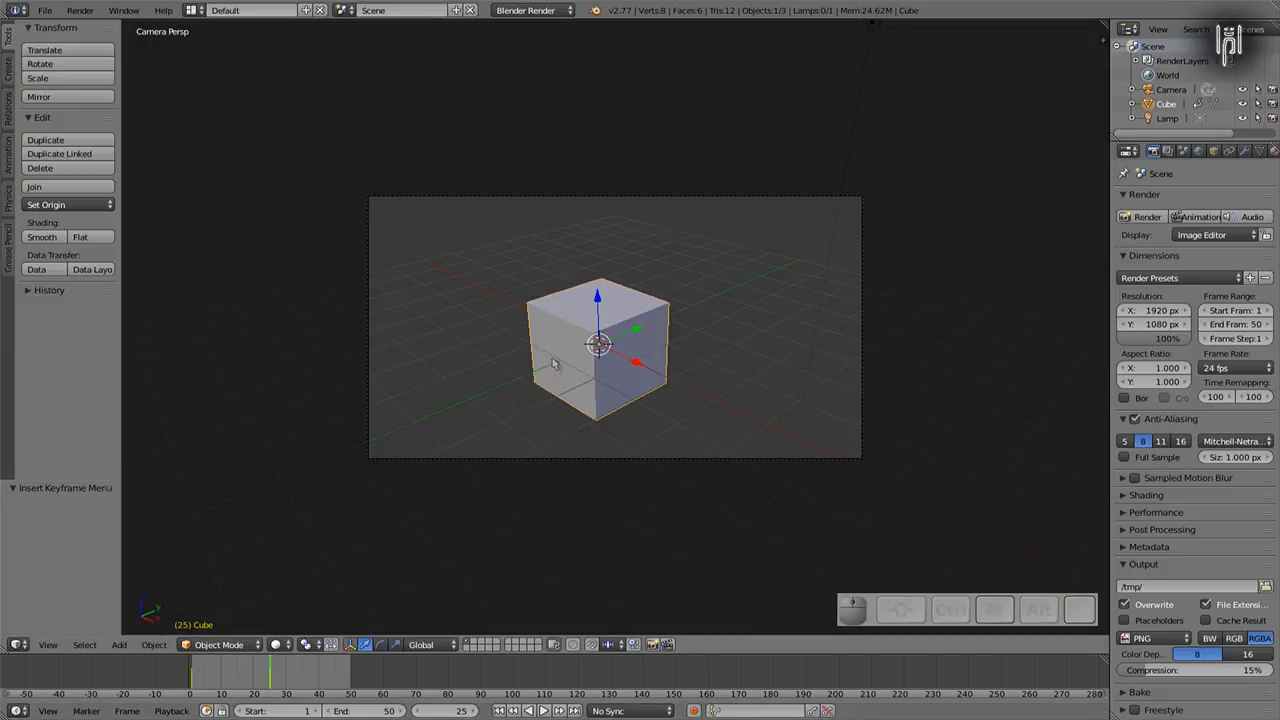
# - Return to frame 1 and play the animation to check the cube's movement along X, stopping playback when done
pyautogui.press('shift')
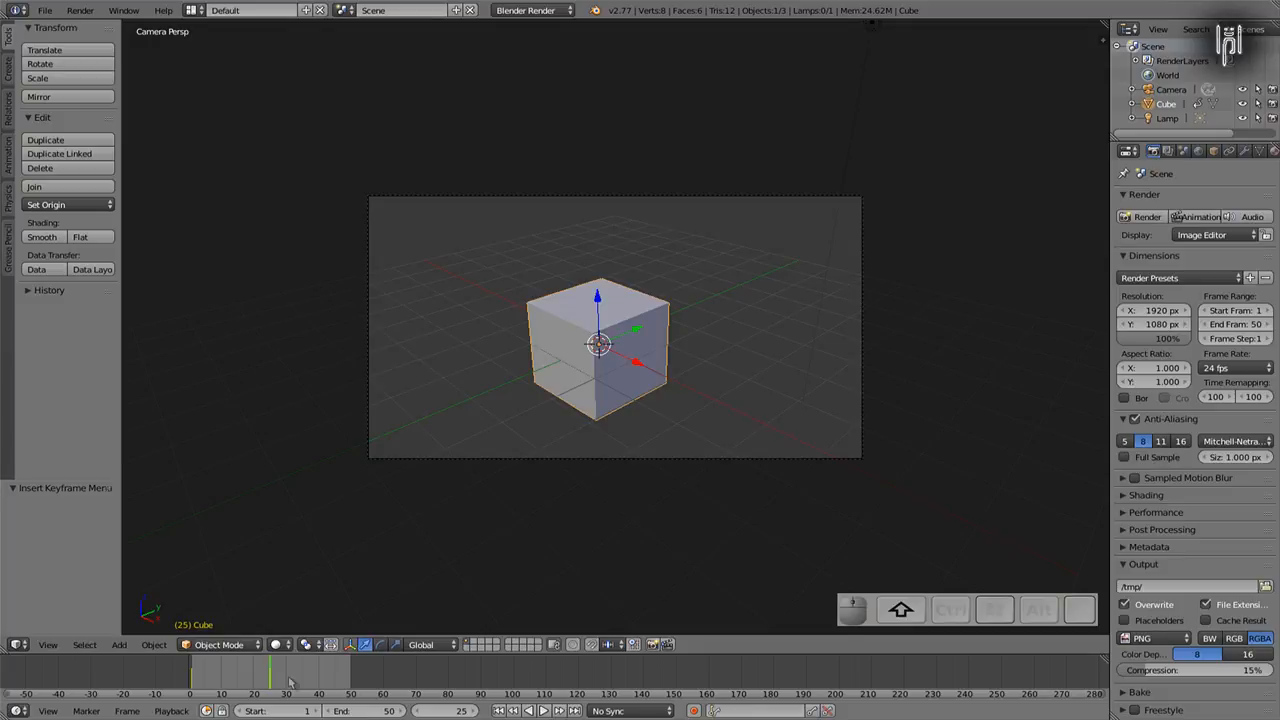
pyautogui.hotkey('shift', 'Left')
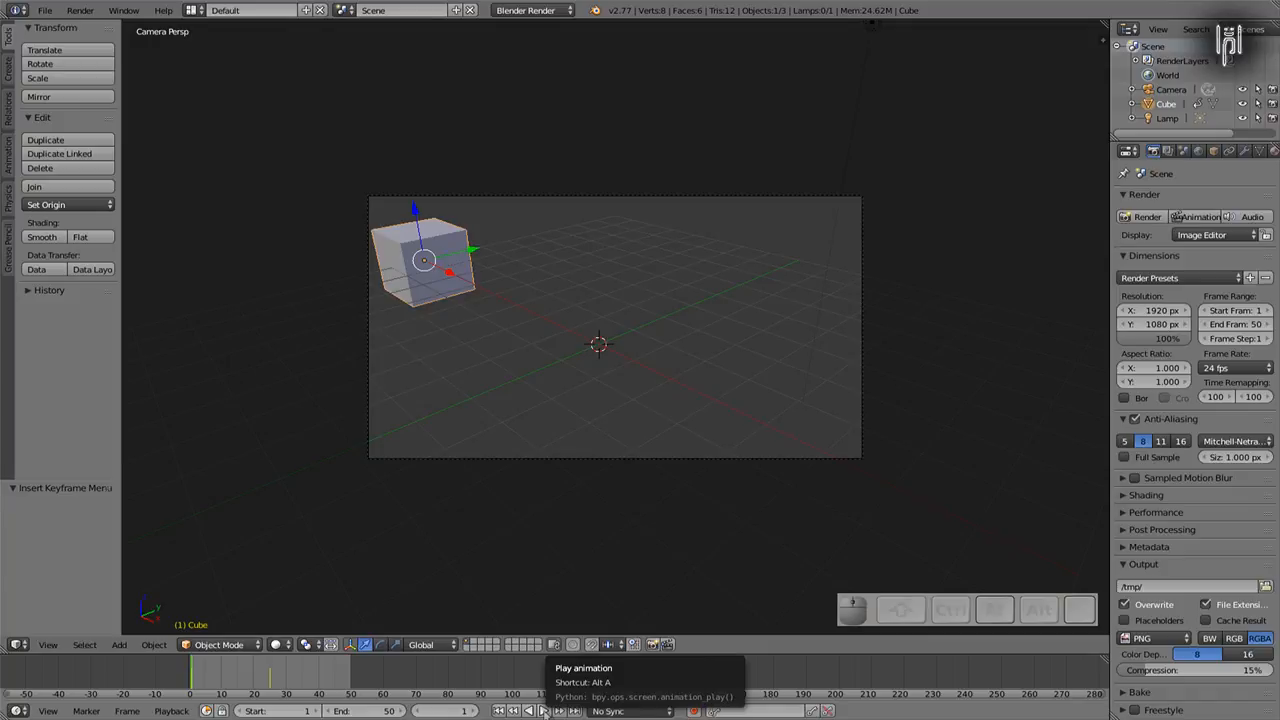
pyautogui.click(543, 711)
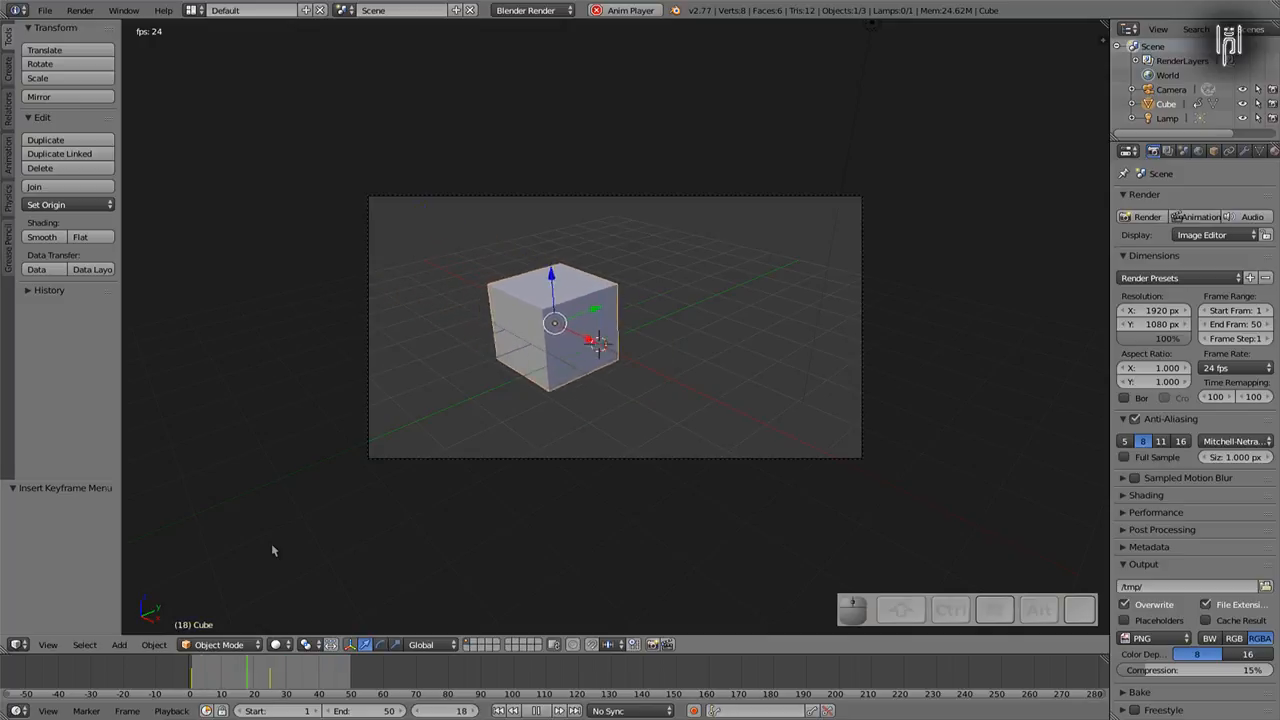
pyautogui.click(533, 711)
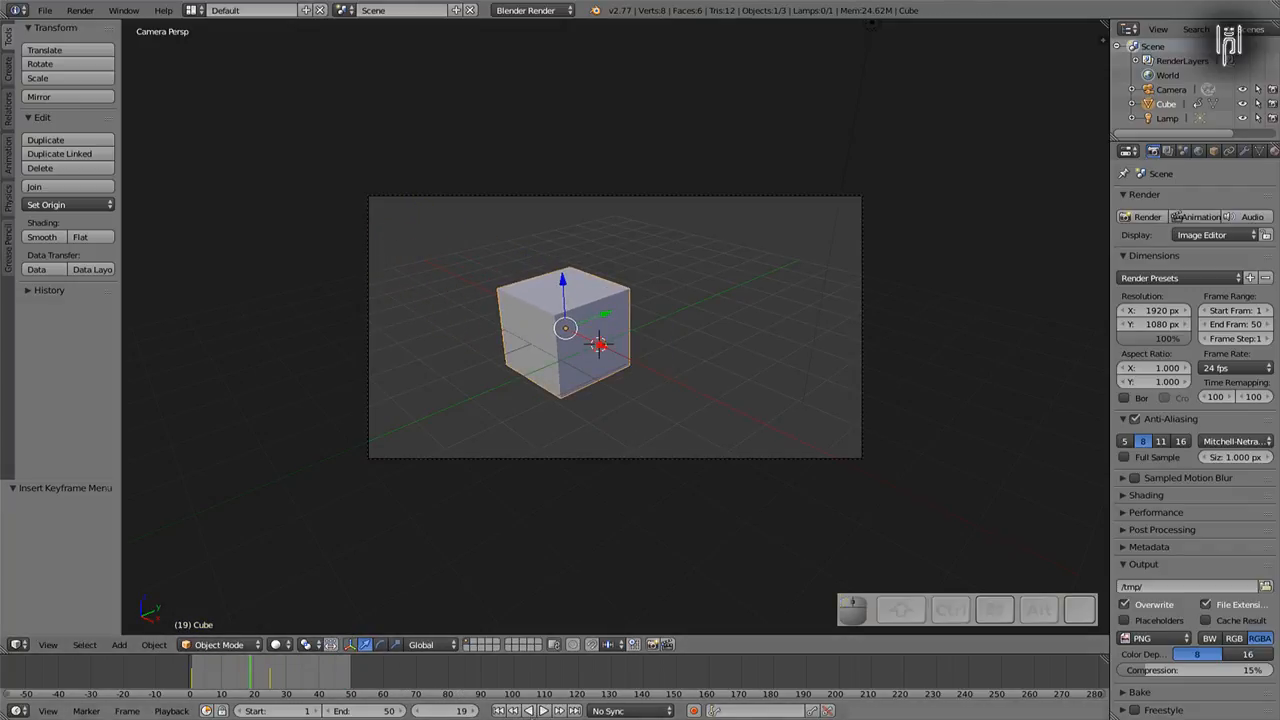
pyautogui.click(540, 711)
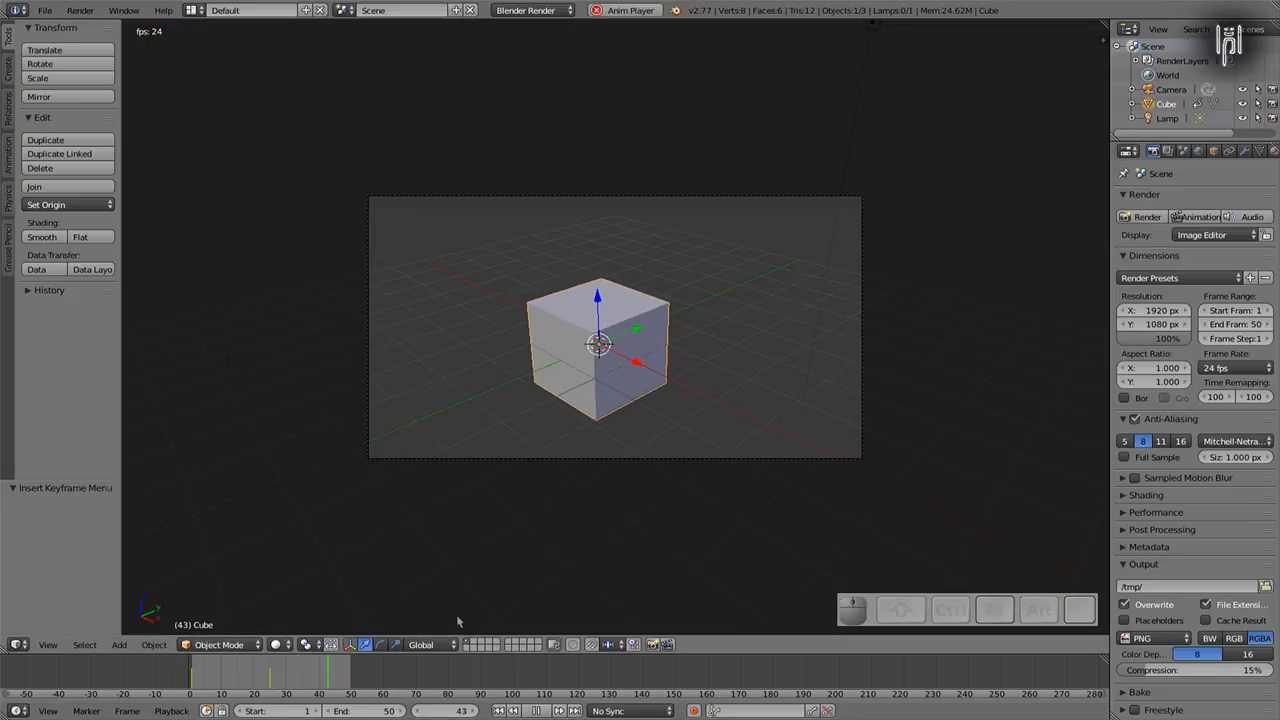
pyautogui.press('Escape')
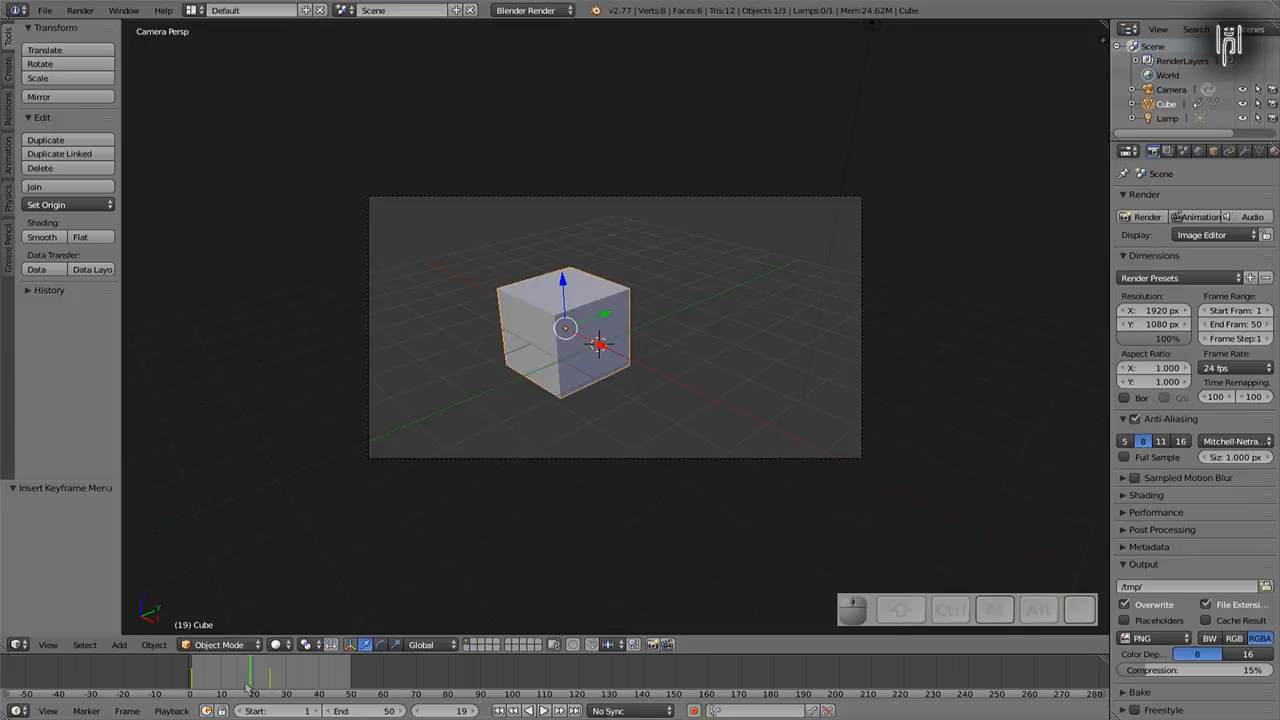
# - Advance the current frame past the frame 25 keyframe to frame 49
pyautogui.press('Right')
pyautogui.press('Right')
pyautogui.press('Right')
pyautogui.press('Right')
pyautogui.press('Right')
pyautogui.press('Right')
pyautogui.press('Right')
pyautogui.press('Left')
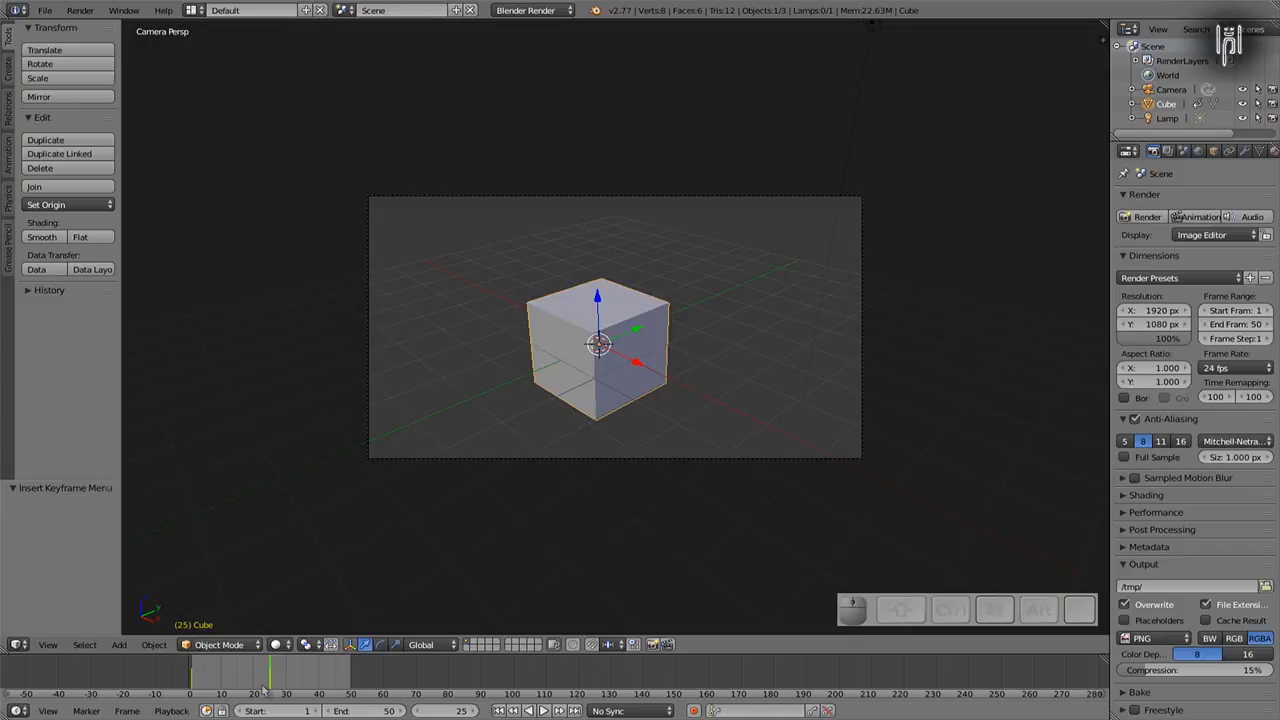
pyautogui.press('Right')
pyautogui.press('Right')
pyautogui.press('Right')
pyautogui.press('Right')
pyautogui.press('Right')
pyautogui.press('Right')
pyautogui.press('Right')
pyautogui.press('Right')
pyautogui.press('Right')
pyautogui.press('Right')
pyautogui.press('Right')
pyautogui.press('Right')
pyautogui.press('Right')
pyautogui.press('Right')
pyautogui.press('Right')
pyautogui.press('Right')
pyautogui.press('Right')
pyautogui.press('Right')
pyautogui.press('Right')
pyautogui.press('Right')
pyautogui.press('Right')
pyautogui.press('Right')
pyautogui.press('Right')
pyautogui.press('Right')
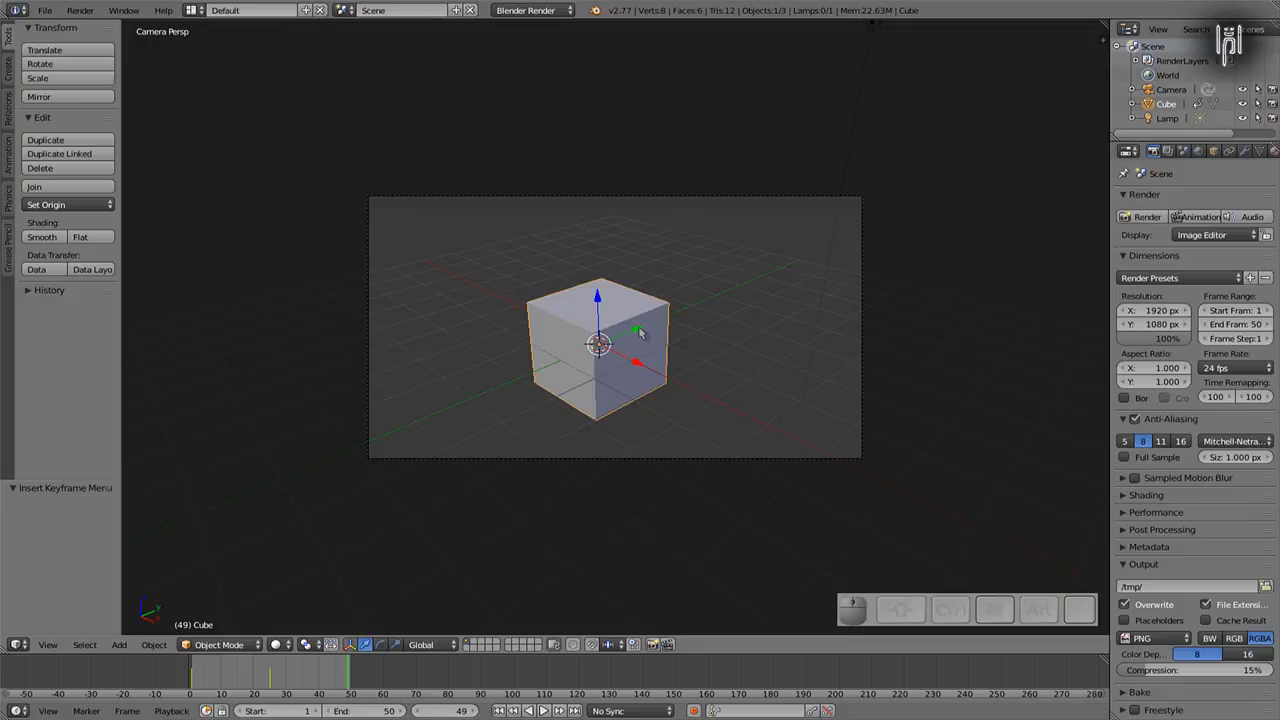
# - Move the cube 8 units along the Y axis at frame 49 and insert a Location keyframe there
pyautogui.moveTo(641, 333); pyautogui.dragTo(818, 222)
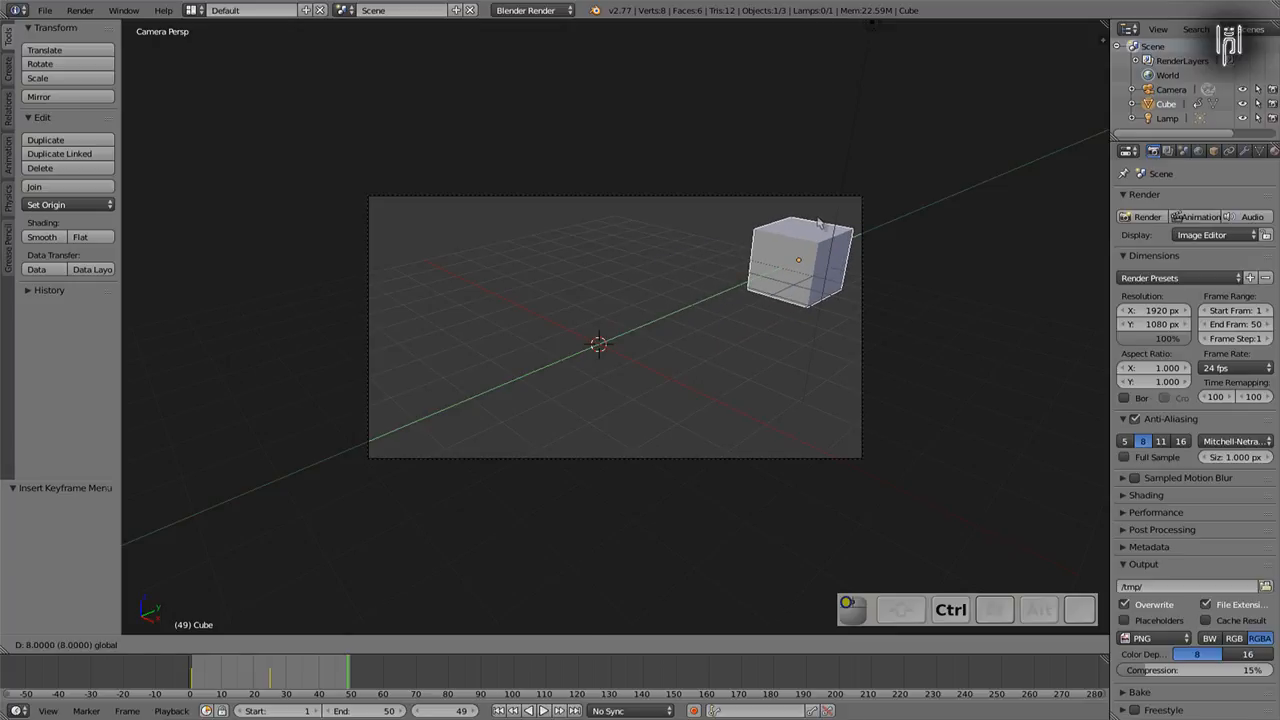
pyautogui.keyDown('ctrl'); pyautogui.moveTo(818, 222); pyautogui.dragTo(818, 222); pyautogui.keyUp('ctrl')
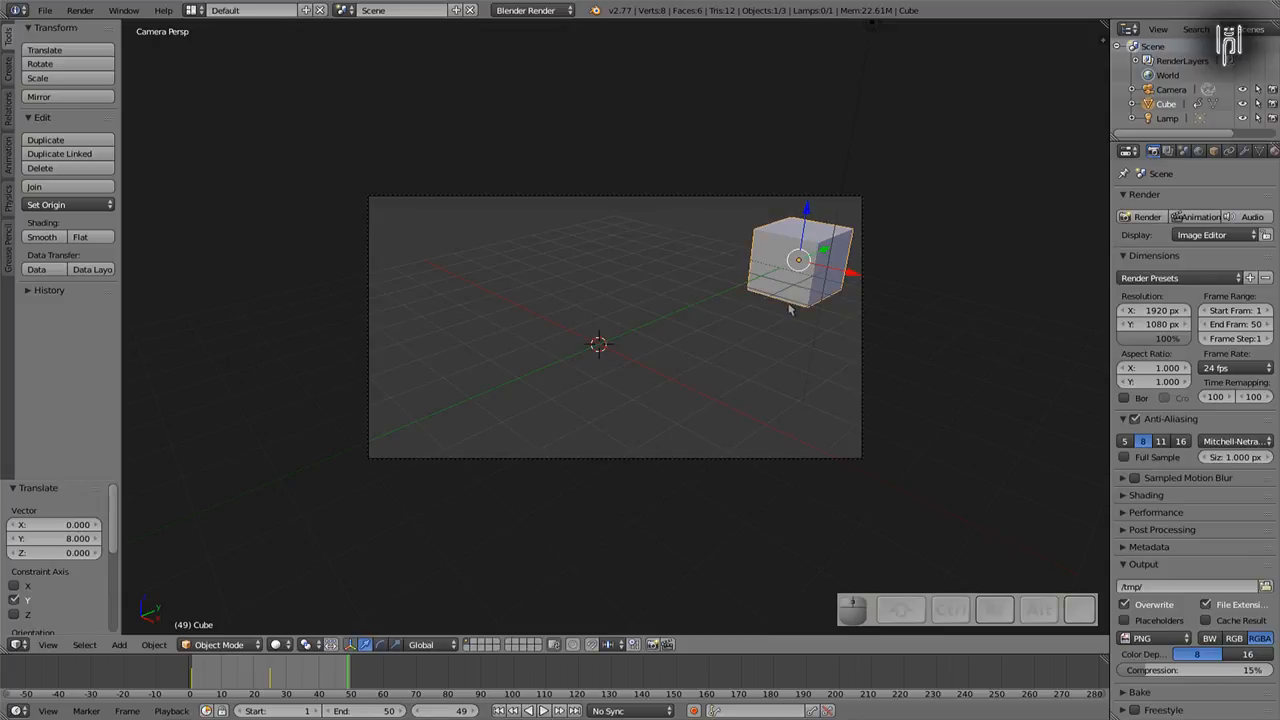
pyautogui.press('i')
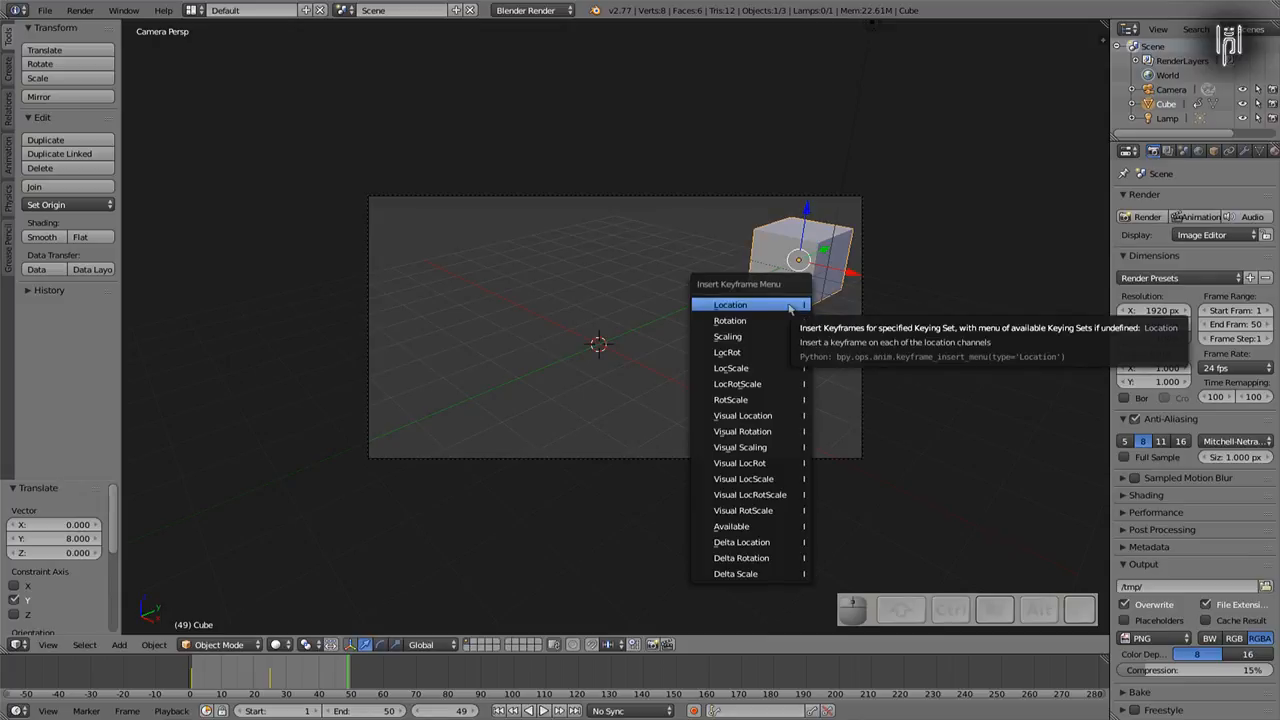
pyautogui.click(789, 308)
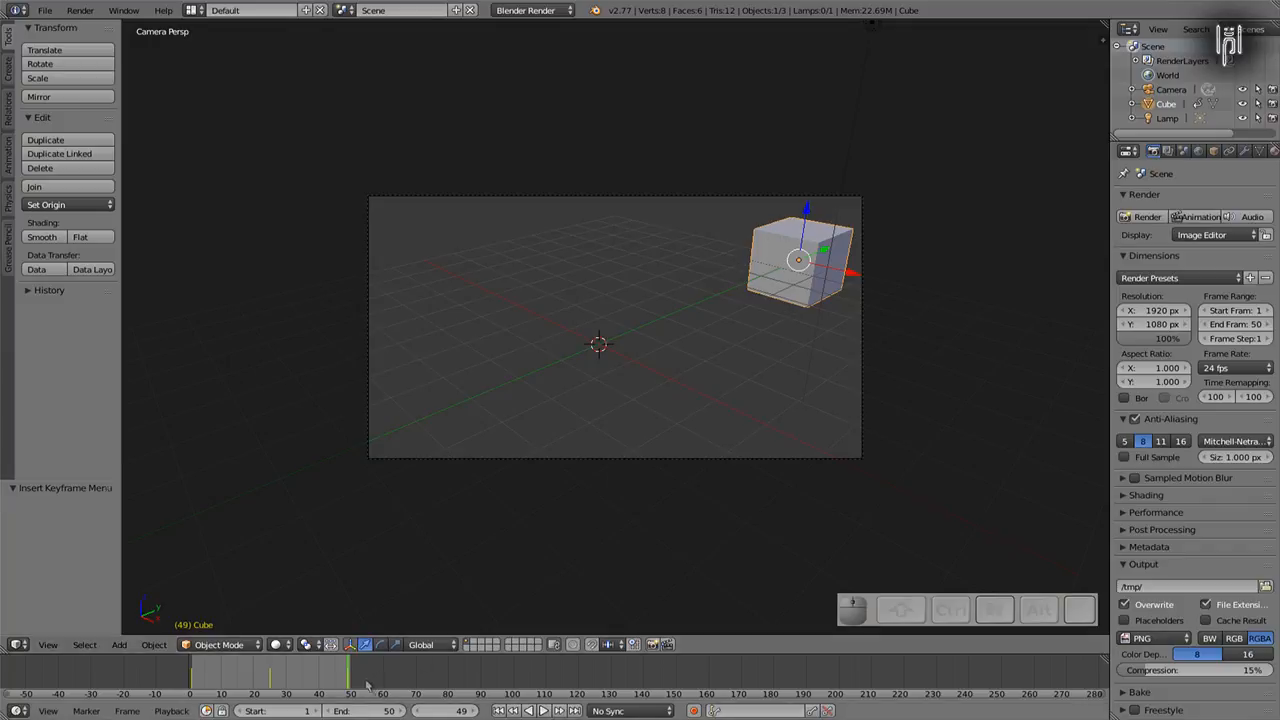
# - Step back to the start of the timeline and play the animation to review the cube's path along X and Y
pyautogui.press('Left')
pyautogui.press('Left')
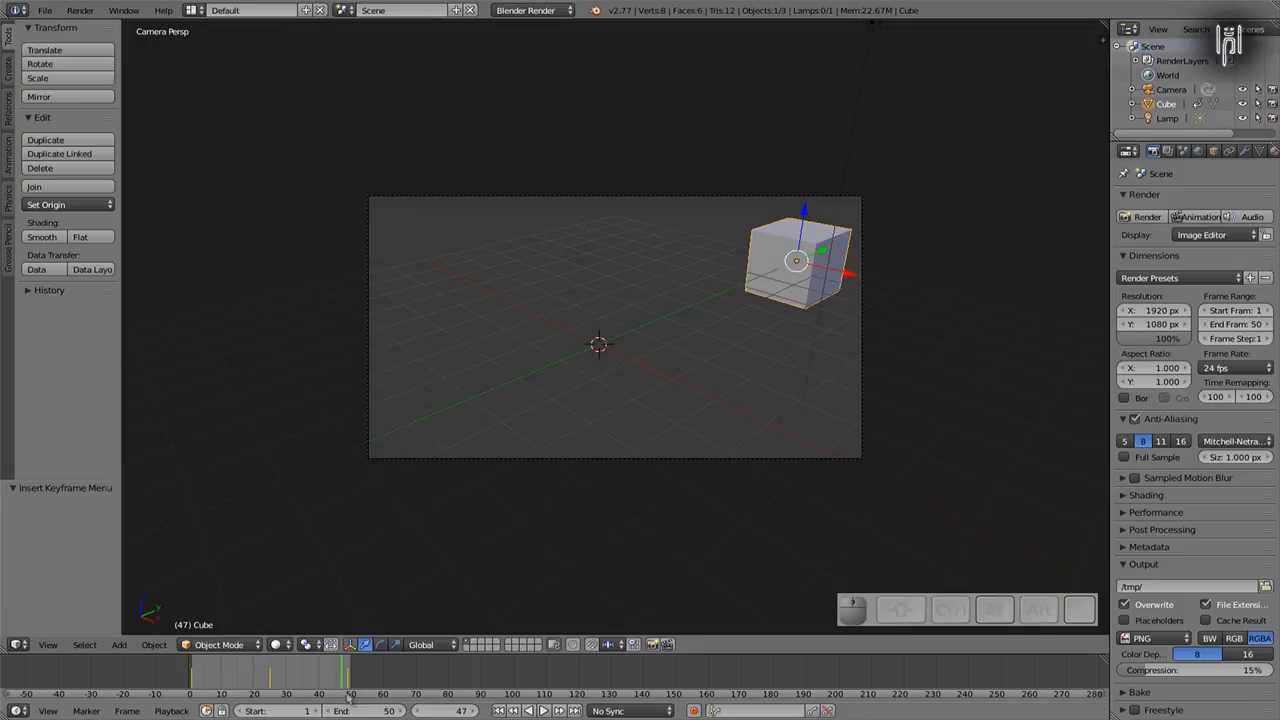
pyautogui.press('Left')
pyautogui.press('Left')
pyautogui.press('Left')
pyautogui.press('Left')
pyautogui.press('Left')
pyautogui.press('Left')
pyautogui.press('Left')
pyautogui.press('Left')
pyautogui.press('Left')
pyautogui.press('Left')
pyautogui.press('Left')
pyautogui.press('Left')
pyautogui.press('Left')
pyautogui.press('Left')
pyautogui.press('Left')
pyautogui.press('Left')
pyautogui.press('Left')
pyautogui.press('Left')
pyautogui.press('Left')
pyautogui.press('Left')
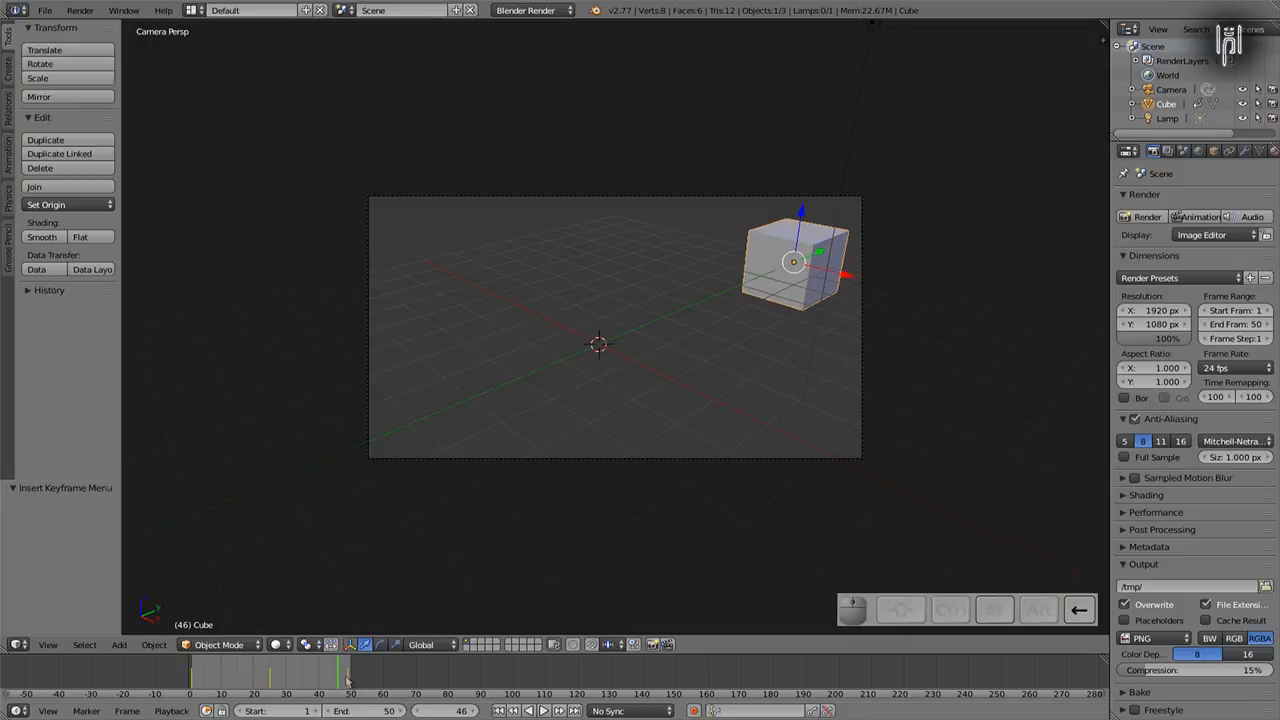
pyautogui.press('Left')
pyautogui.press('Left')
pyautogui.press('Left')
pyautogui.press('Left')
pyautogui.press('Left')
pyautogui.press('Left')
pyautogui.press('Left')
pyautogui.press('Left')
pyautogui.press('Left')
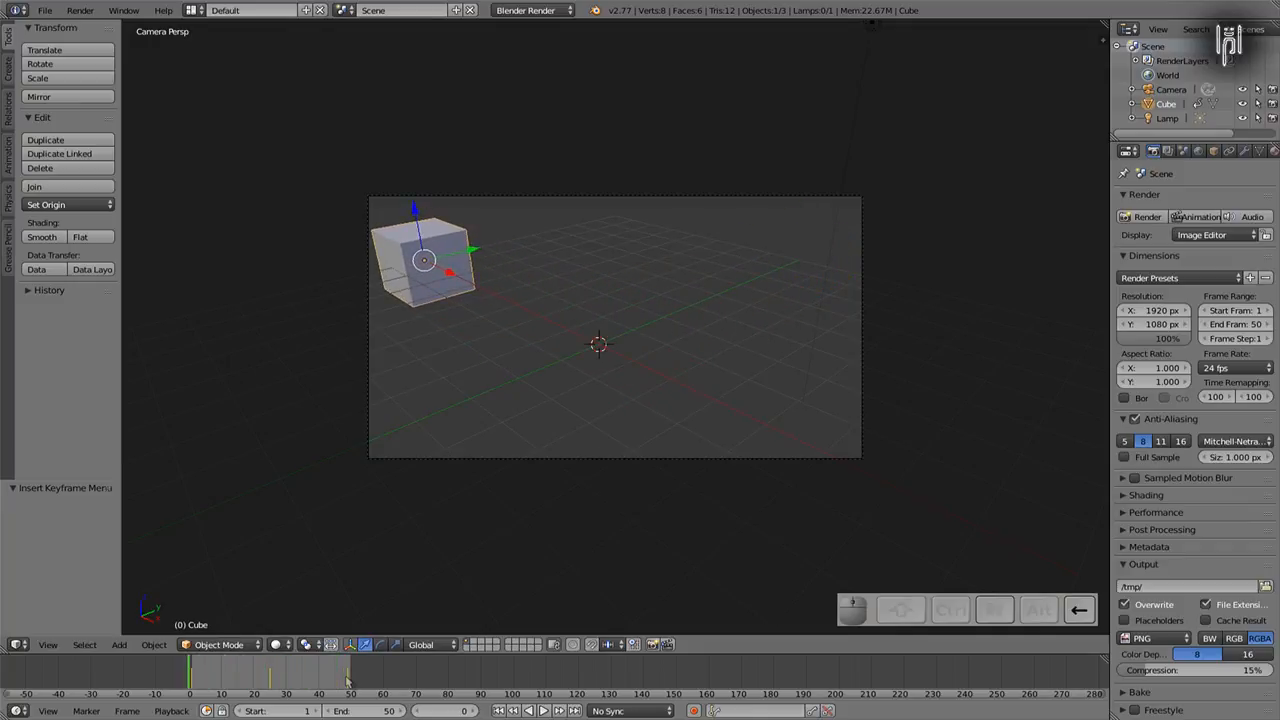
pyautogui.click(544, 710)
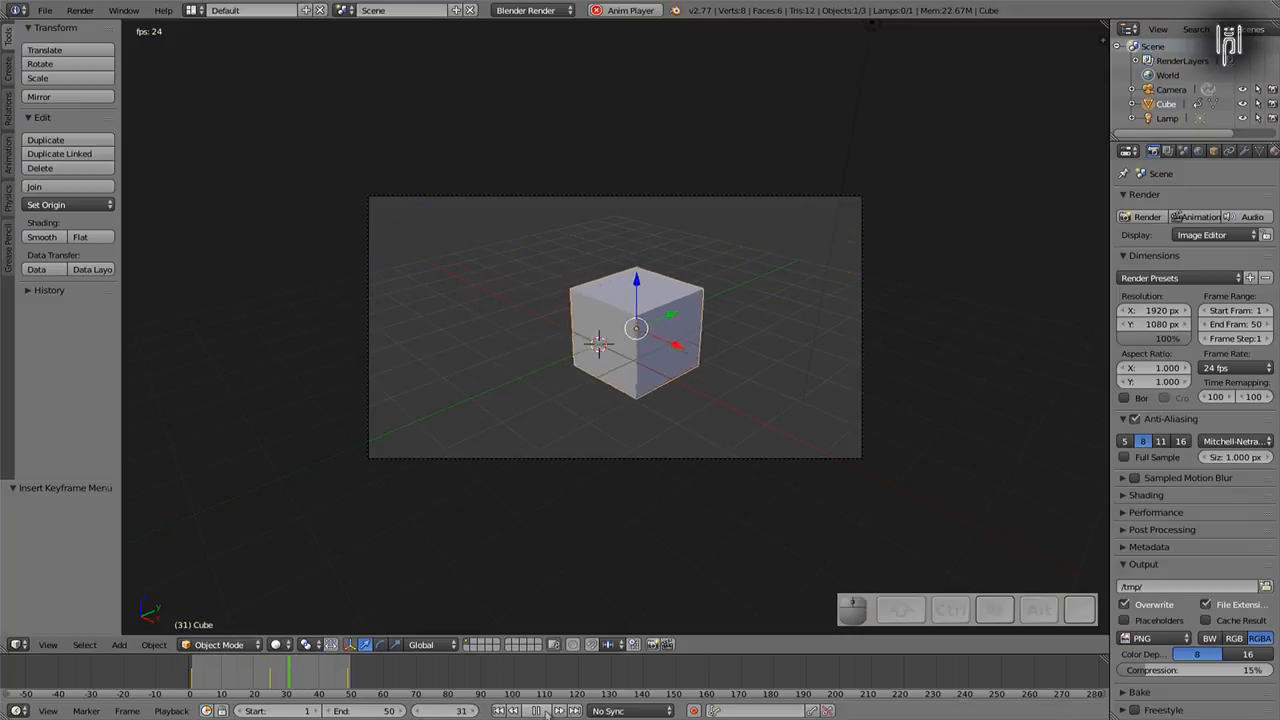
pyautogui.click(536, 710)
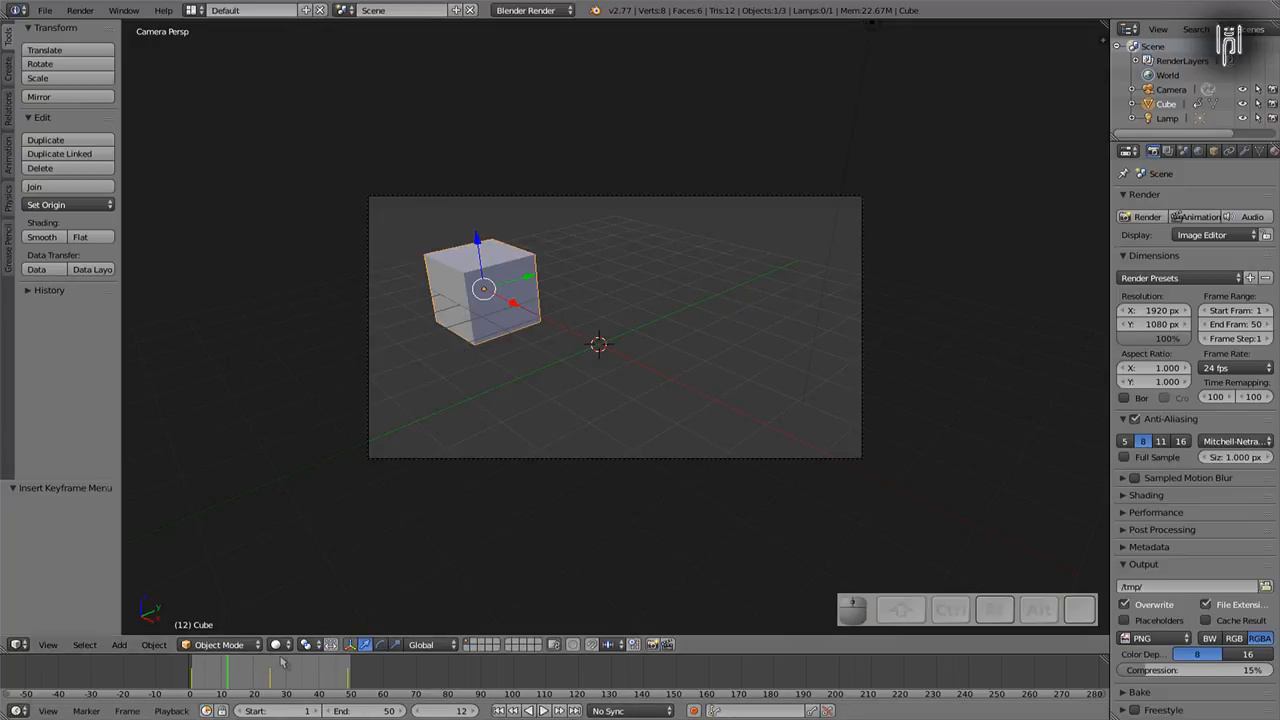
# - Advance the current frame to frame 25 and insert a Rotation keyframe for the cube
pyautogui.press('Right')
pyautogui.press('Right')
pyautogui.press('Right')
pyautogui.press('Right')
pyautogui.press('Right')
pyautogui.press('Right')
pyautogui.press('Right')
pyautogui.press('Right')
pyautogui.press('Right')
pyautogui.press('Right')
pyautogui.press('Right')
pyautogui.press('Right')
pyautogui.press('Right')
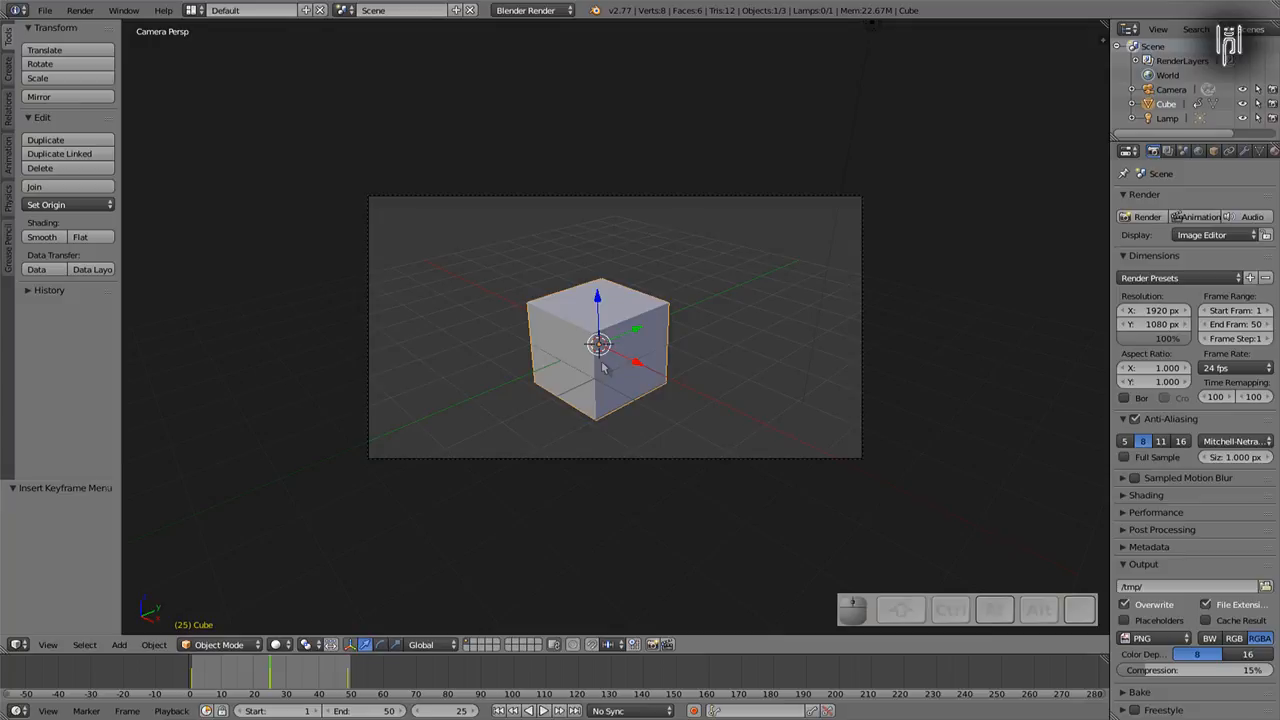
pyautogui.press('i')
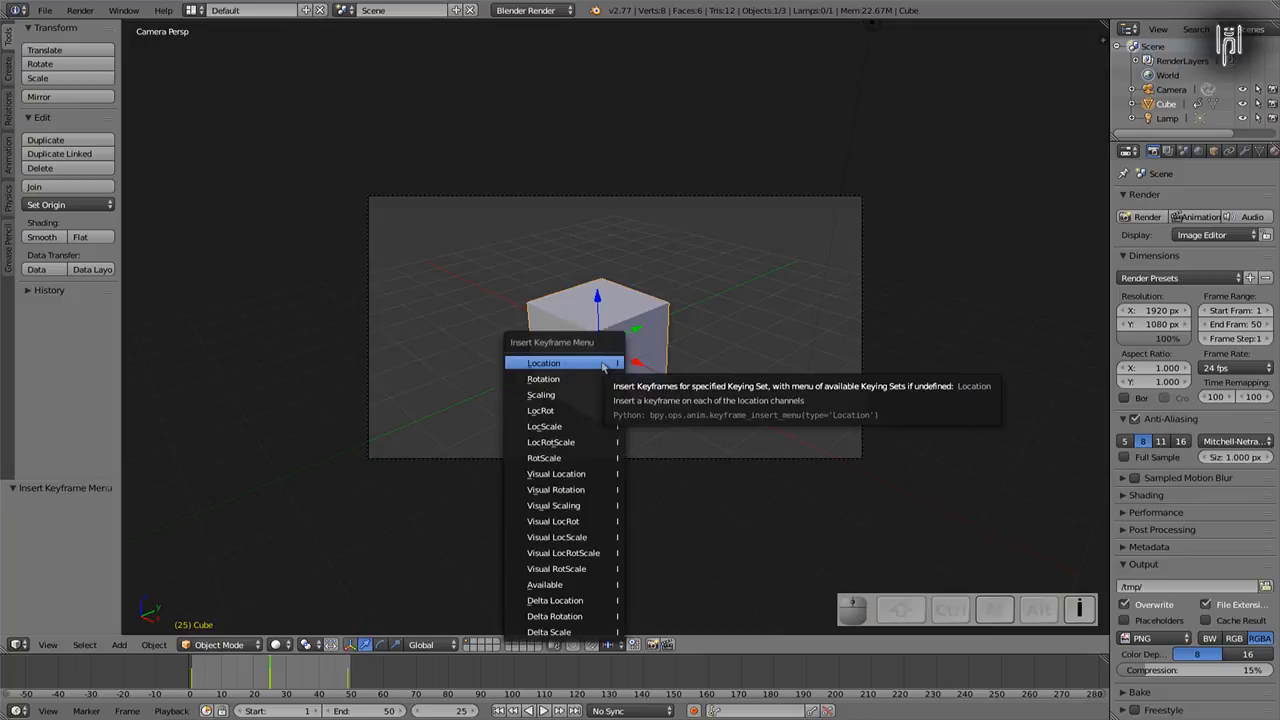
pyautogui.click(599, 388)
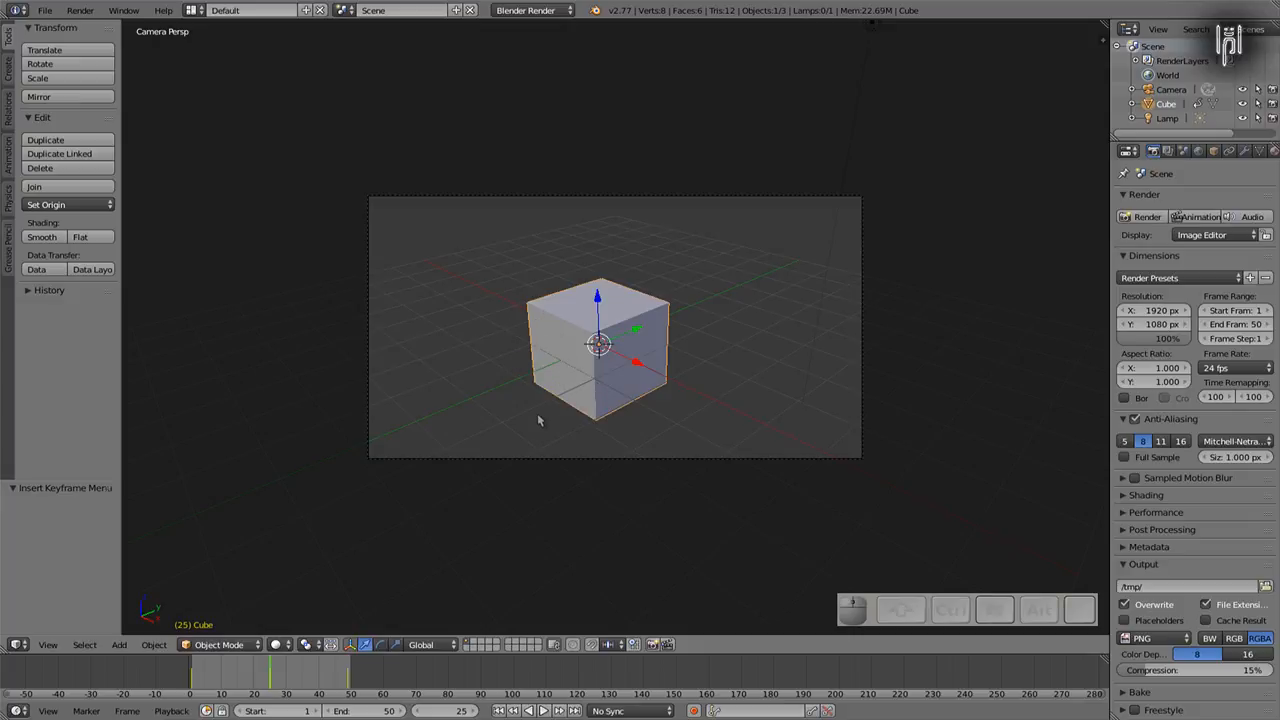
# - Rotate the cube 90° around the Y axis at frame 49 and insert a Rotation keyframe there
pyautogui.press('Up')
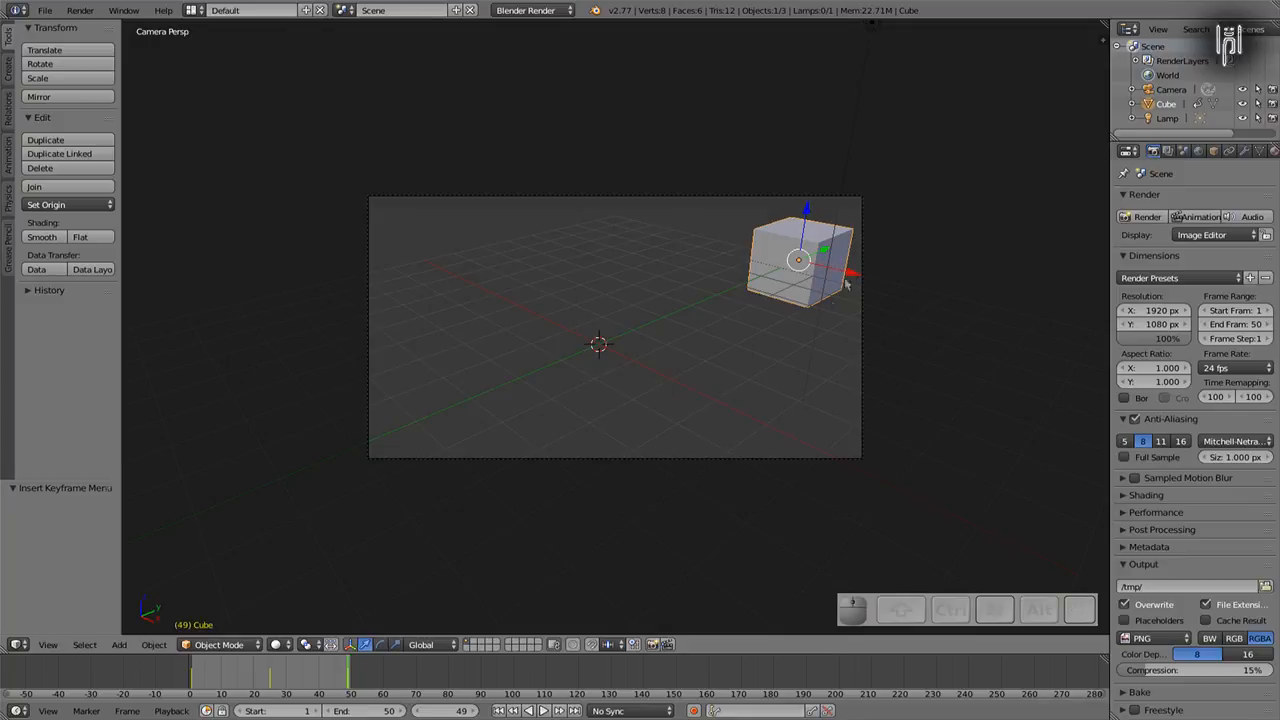
pyautogui.click(381, 645)
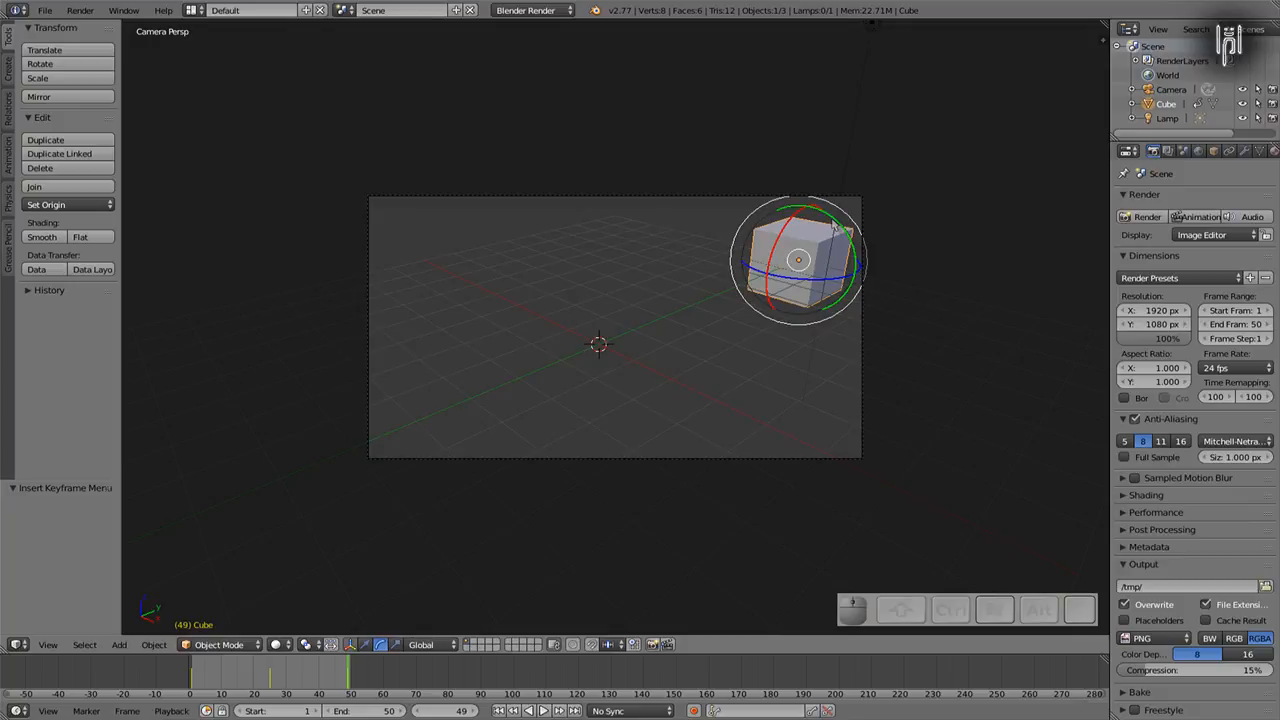
pyautogui.moveTo(833, 228); pyautogui.dragTo(857, 305)
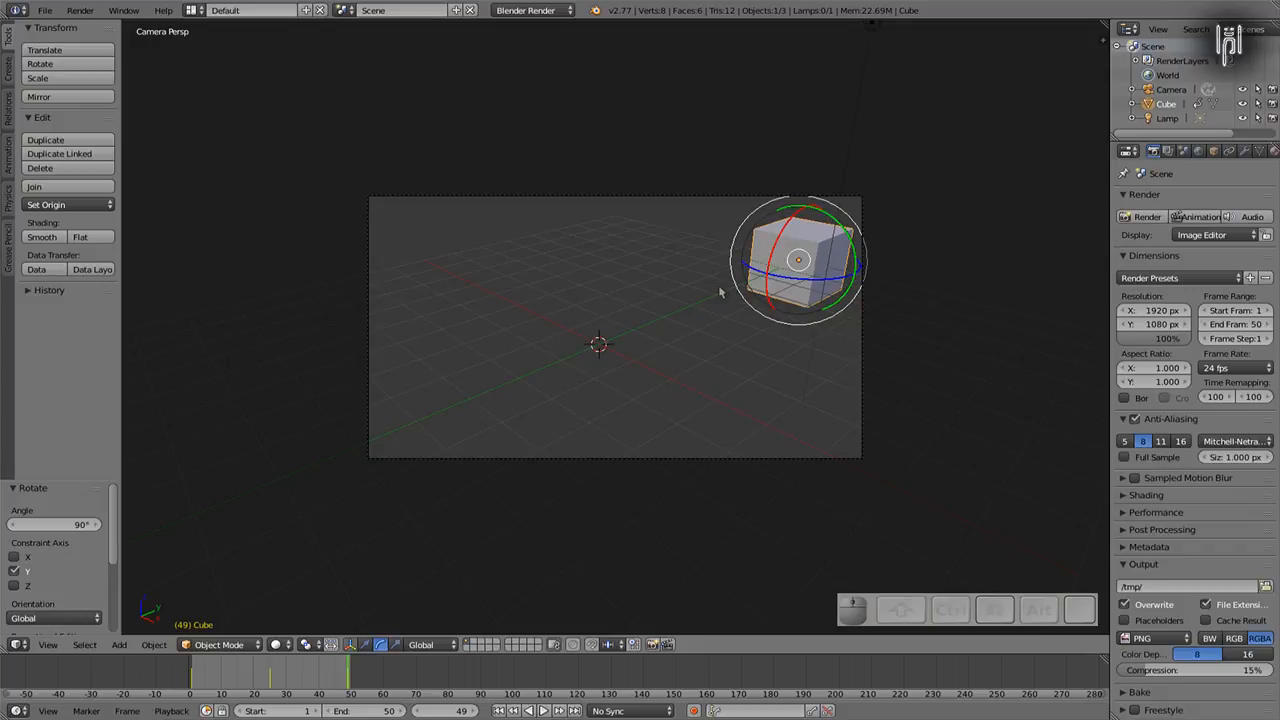
pyautogui.press('i')
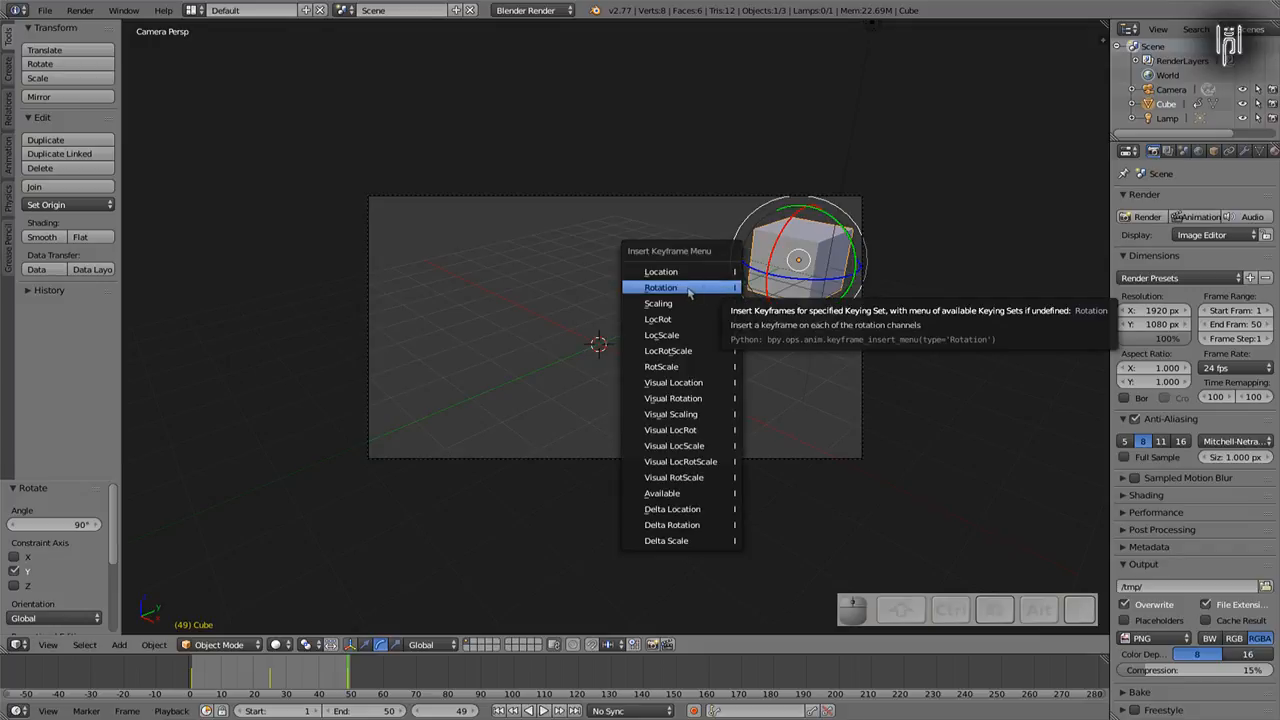
pyautogui.click(688, 288)
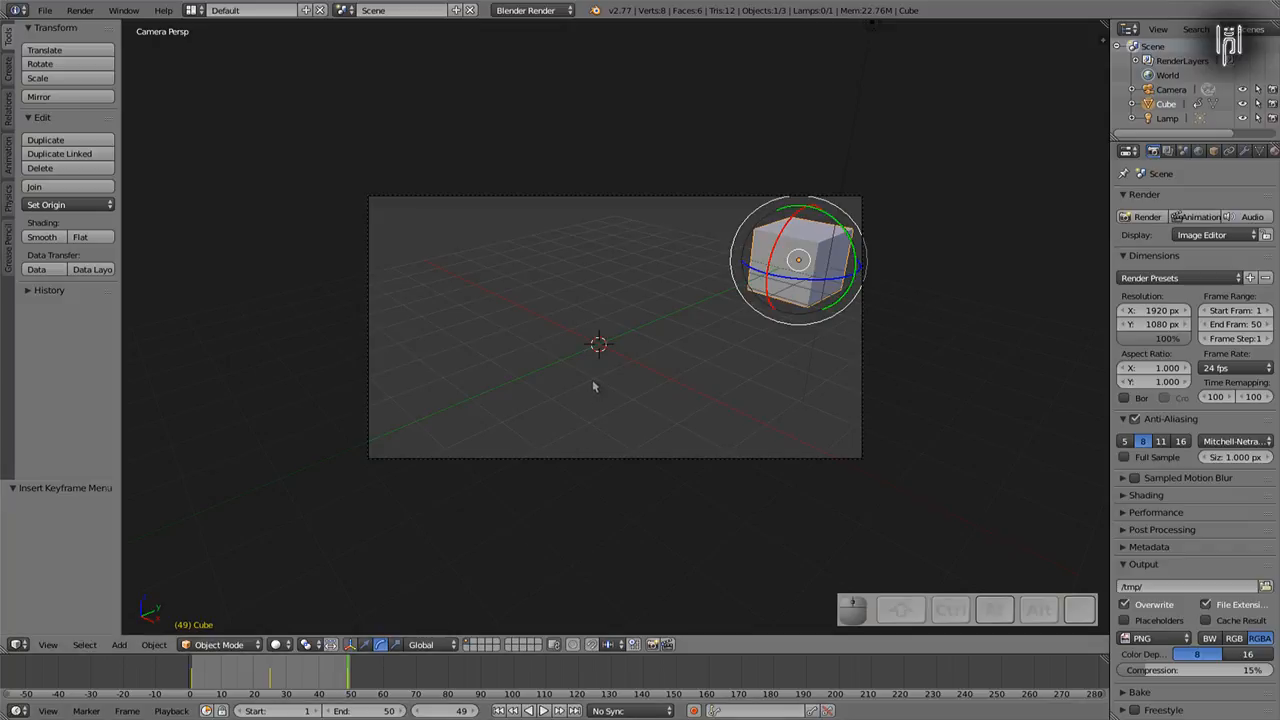
# - Hide the transform manipulator and play the animation from frame 1 to check the cube's movement and rotation
pyautogui.hotkey('shift', 'Left')
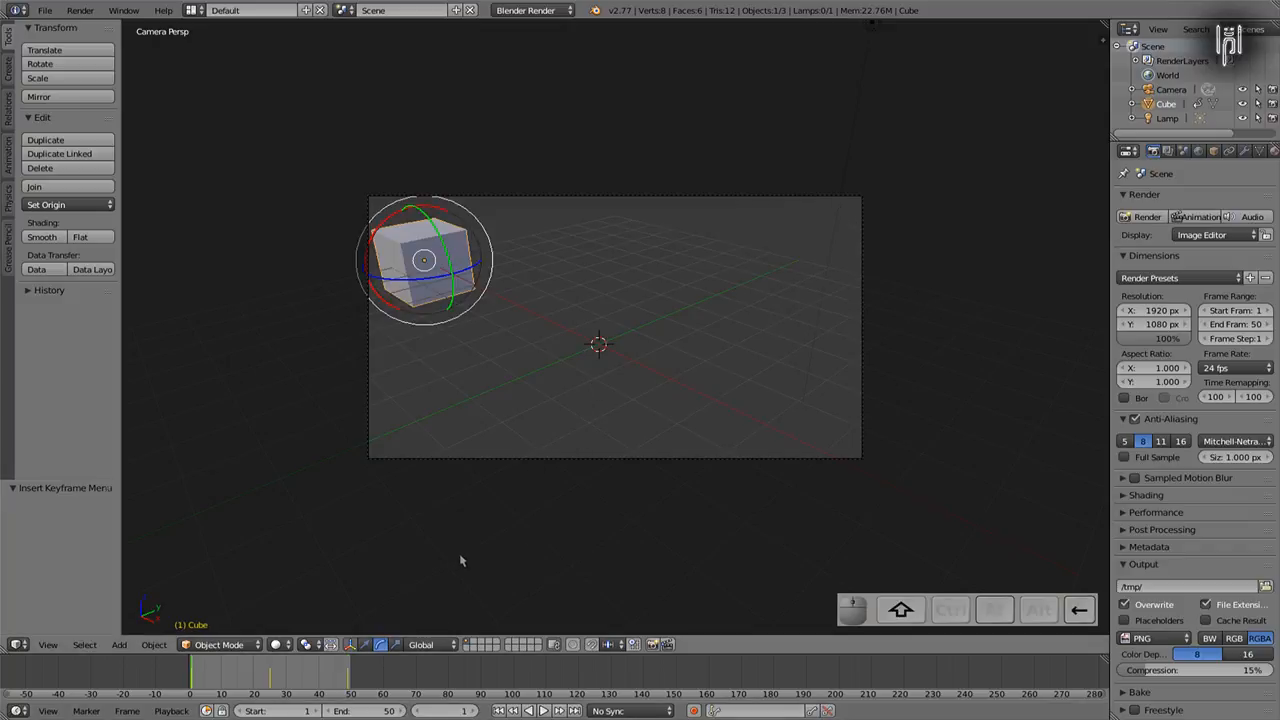
pyautogui.click(349, 645)
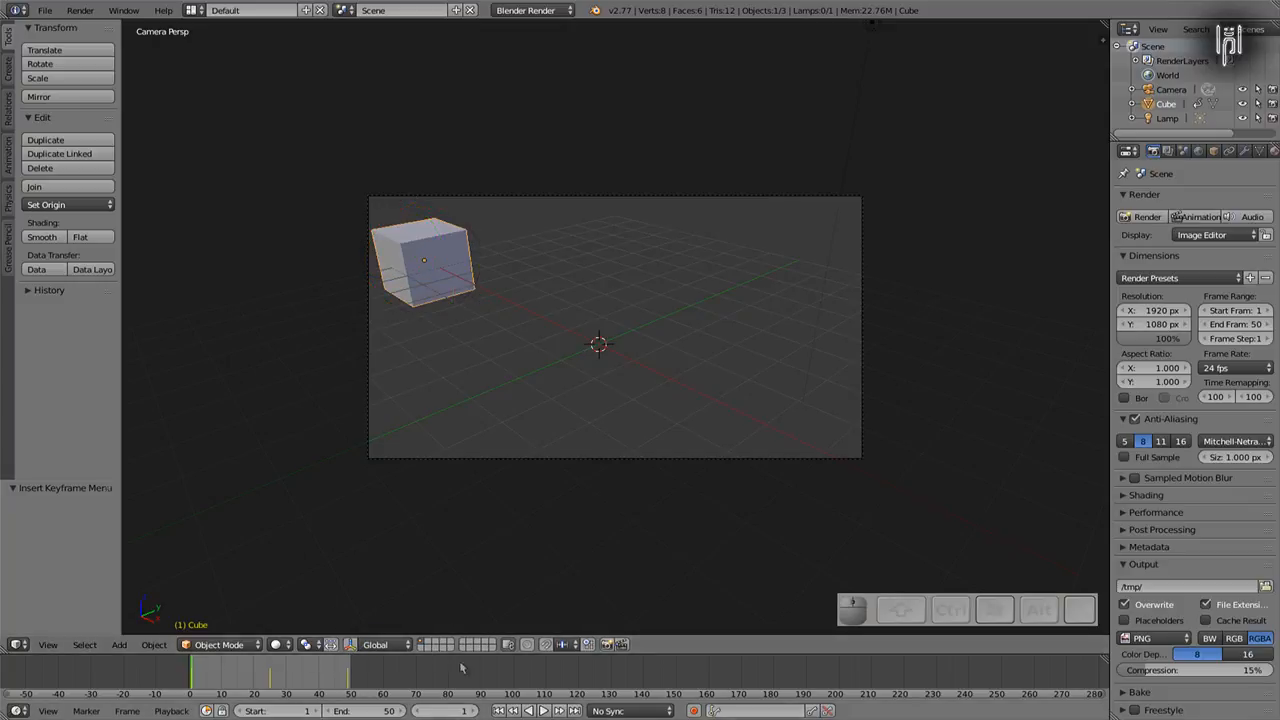
pyautogui.click(540, 711)
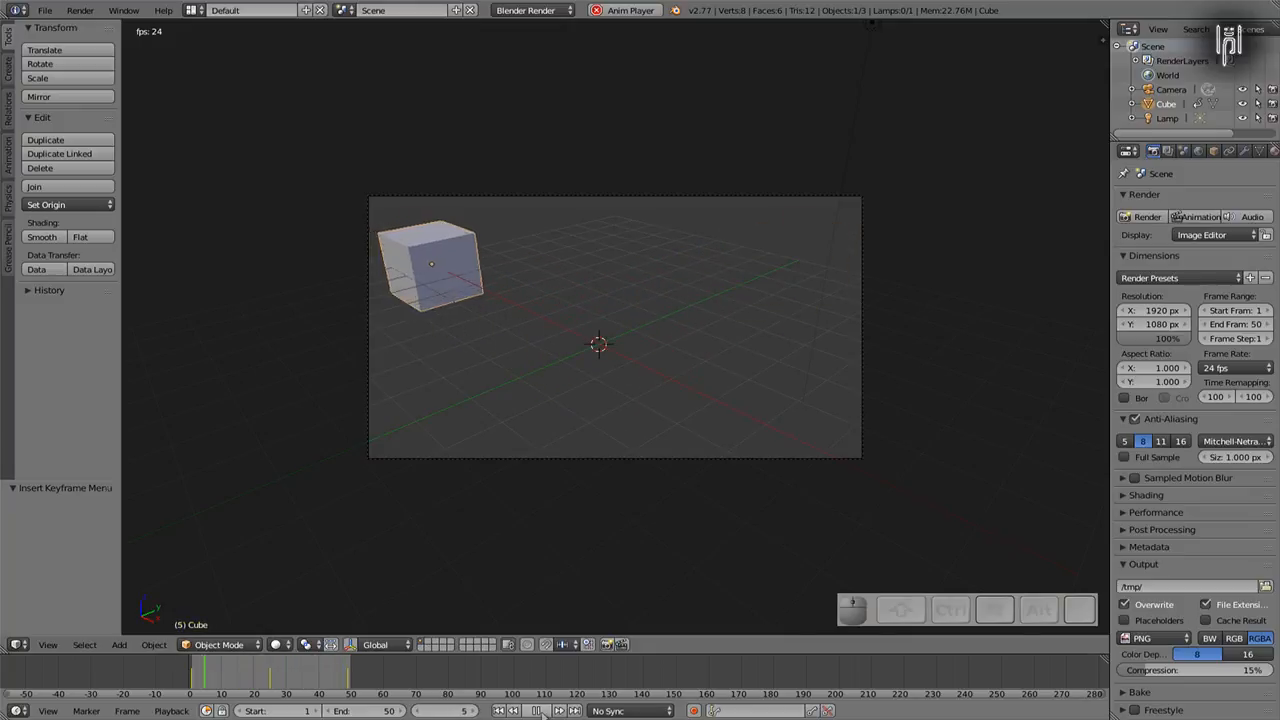
pyautogui.hotkey('alt', 'a')
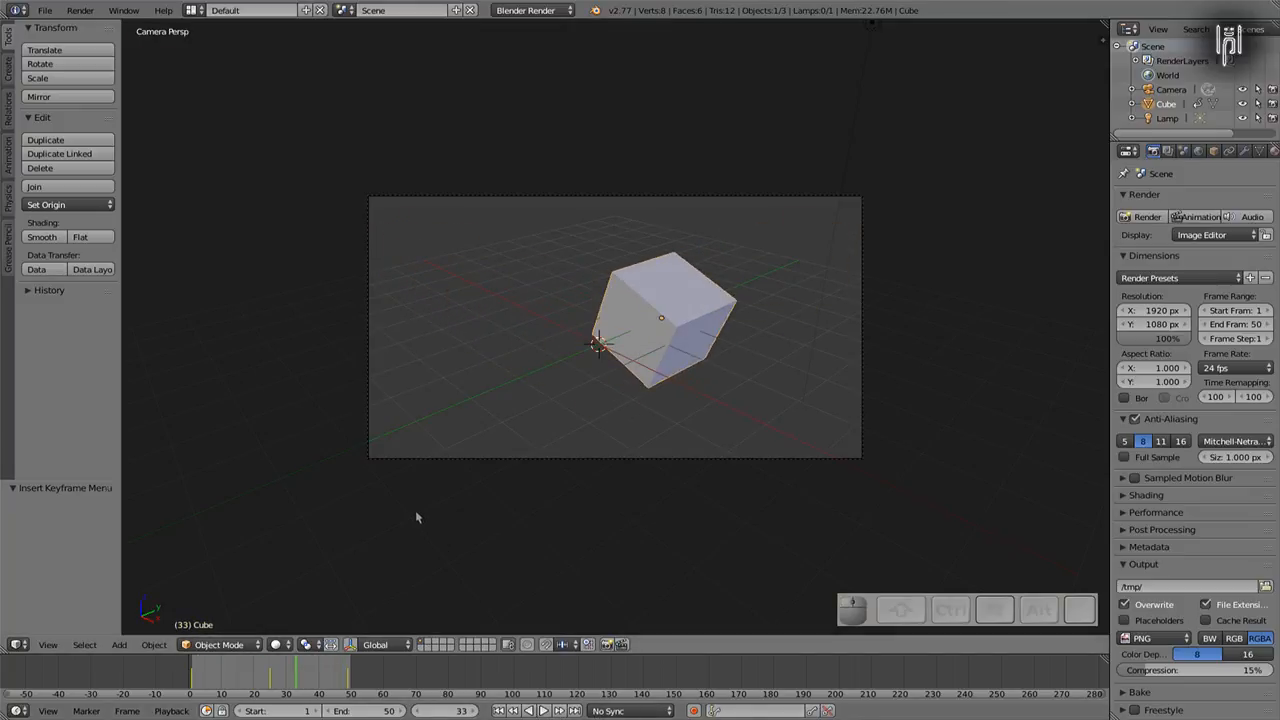